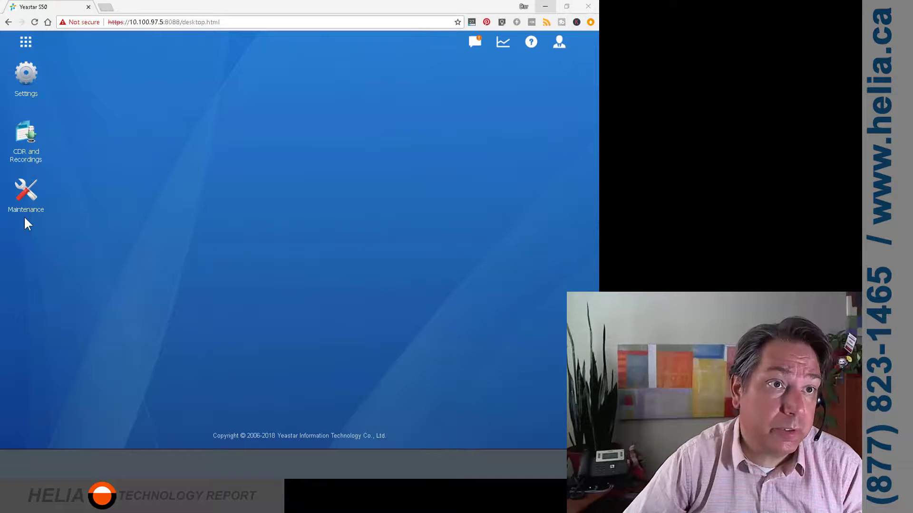
Open Auto Provisioning's Templates list in the PBX web interface.
{"action": "left_click", "coordinate": [24, 44]}
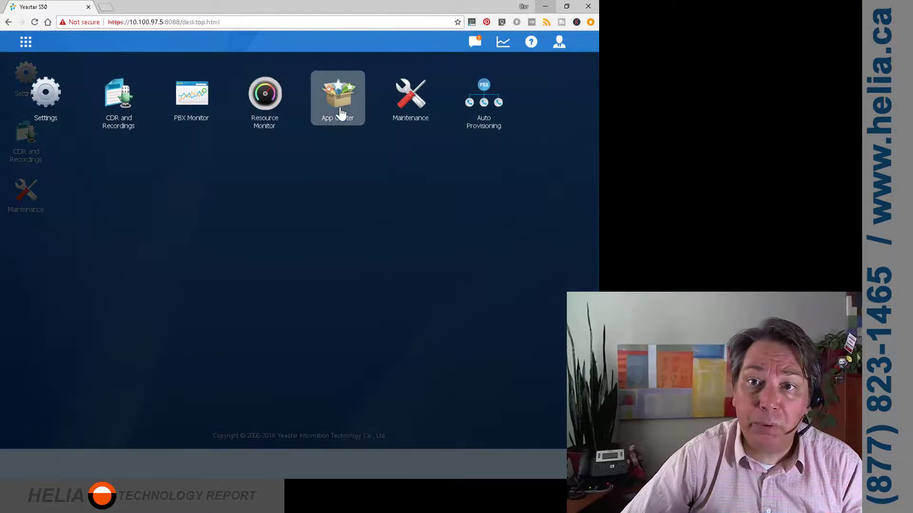
{"action": "left_click", "coordinate": [485, 119]}
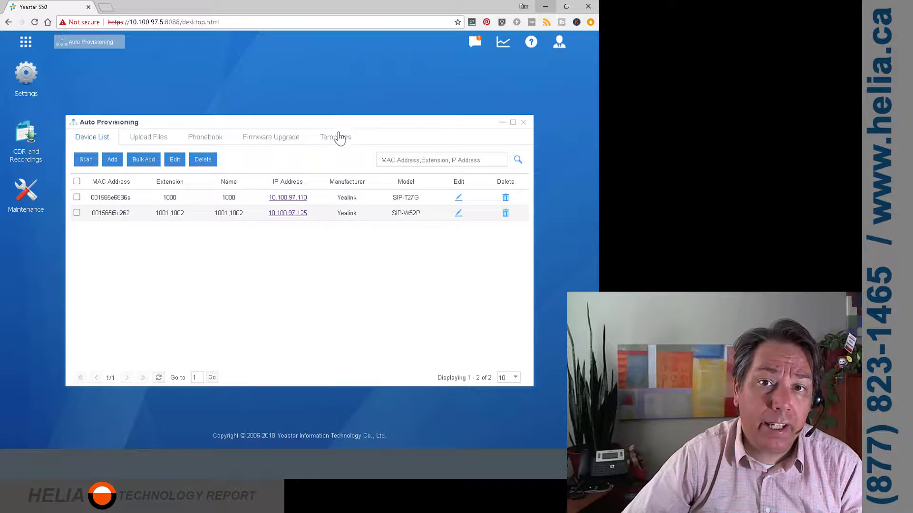
{"action": "left_click", "coordinate": [344, 139]}
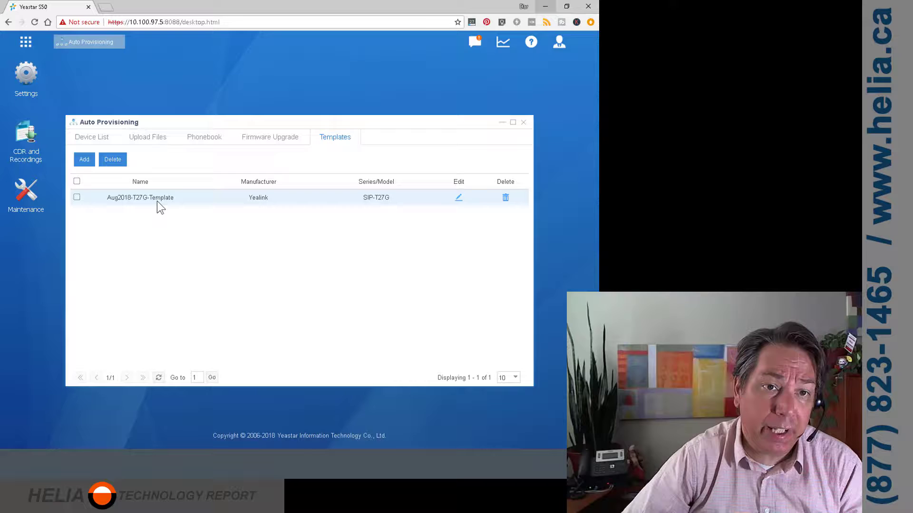
Inspect Aug2018-T27G-Template's Features, Preference and Codec settings, then close without saving.
{"action": "left_click", "coordinate": [155, 198]}
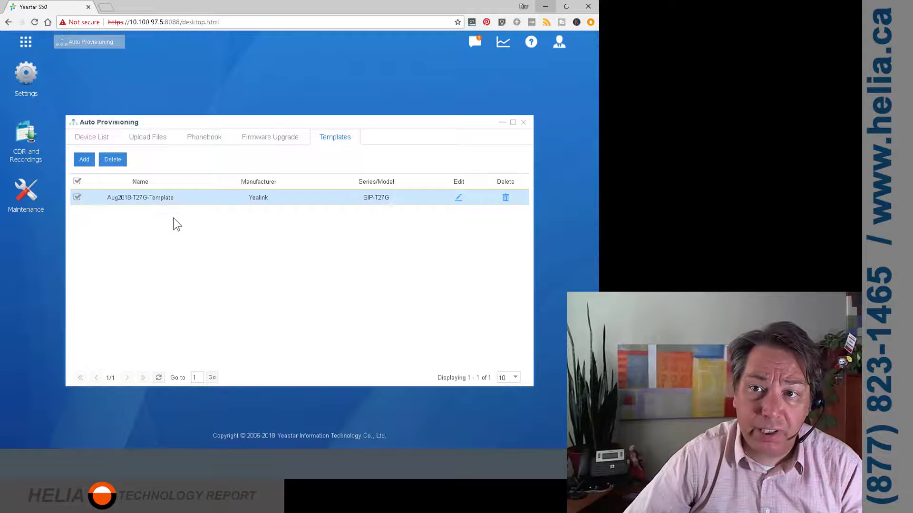
{"action": "left_click", "coordinate": [459, 197]}
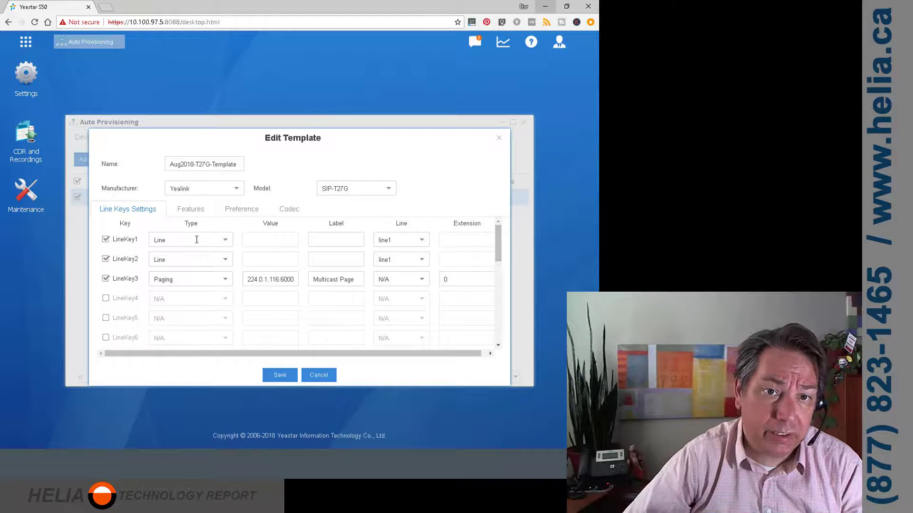
{"action": "left_click", "coordinate": [189, 211]}
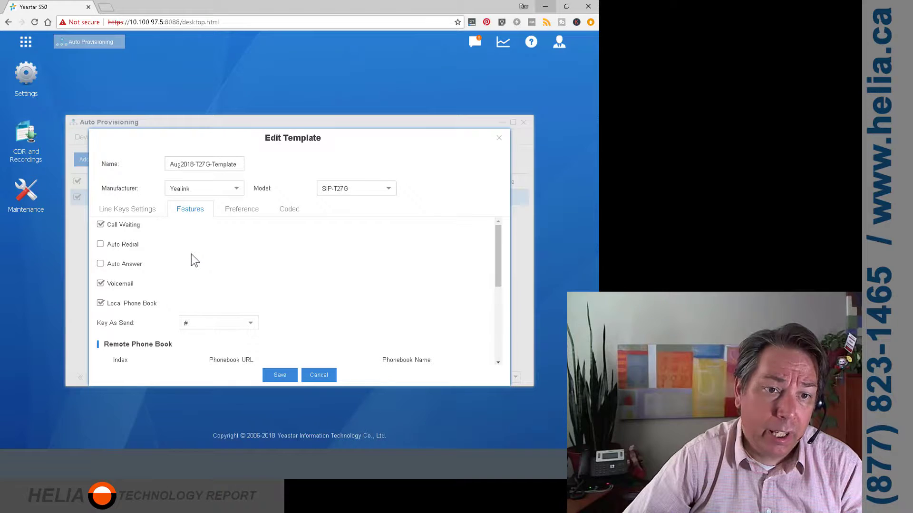
{"action": "scroll", "coordinate": [199, 255], "scroll_direction": "down", "scroll_amount": 5}
{"action": "scroll", "coordinate": [247, 247], "scroll_direction": "up", "scroll_amount": 5}
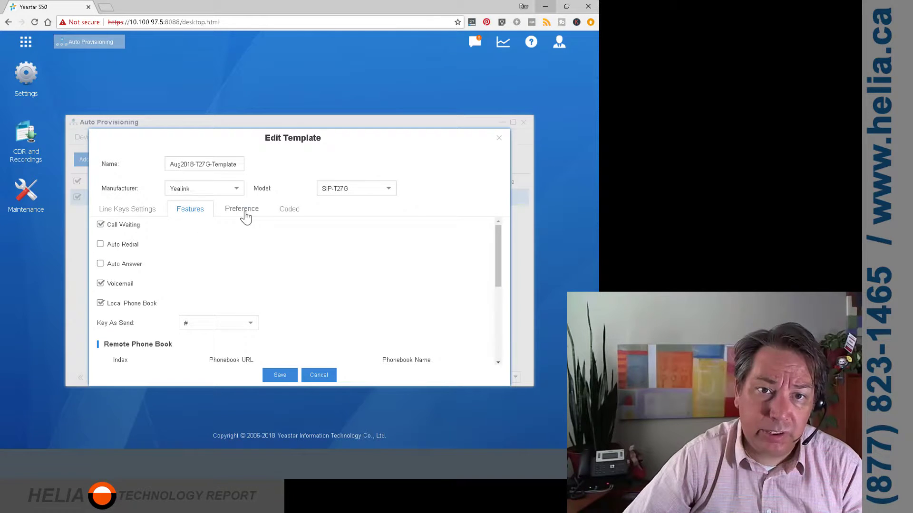
{"action": "left_click", "coordinate": [245, 217]}
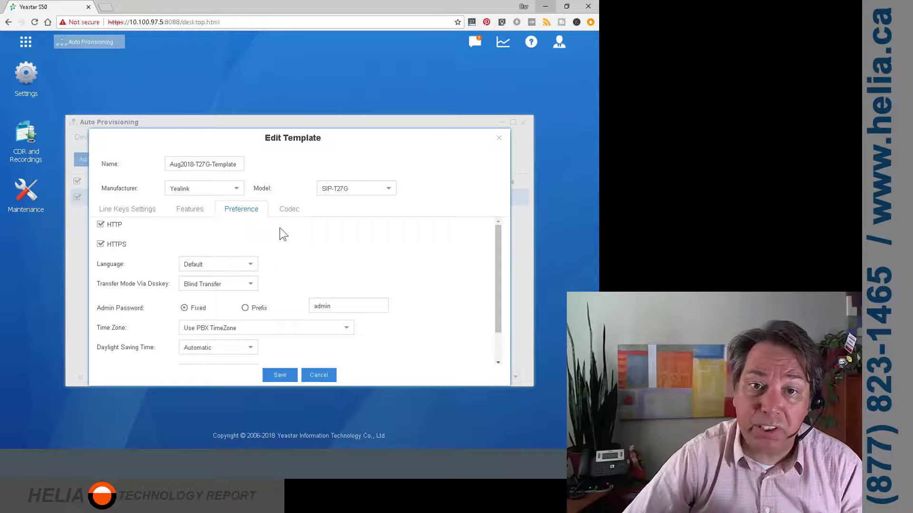
{"action": "left_click", "coordinate": [289, 210]}
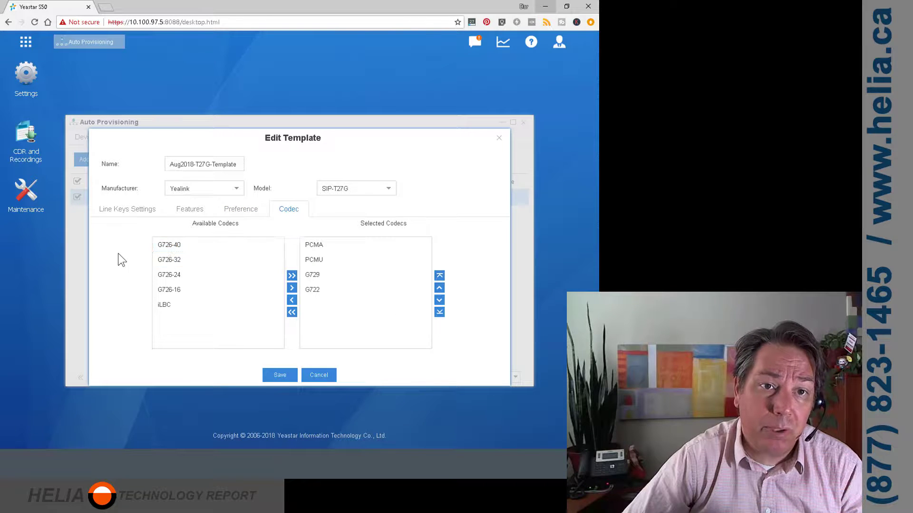
{"action": "left_click", "coordinate": [319, 375]}
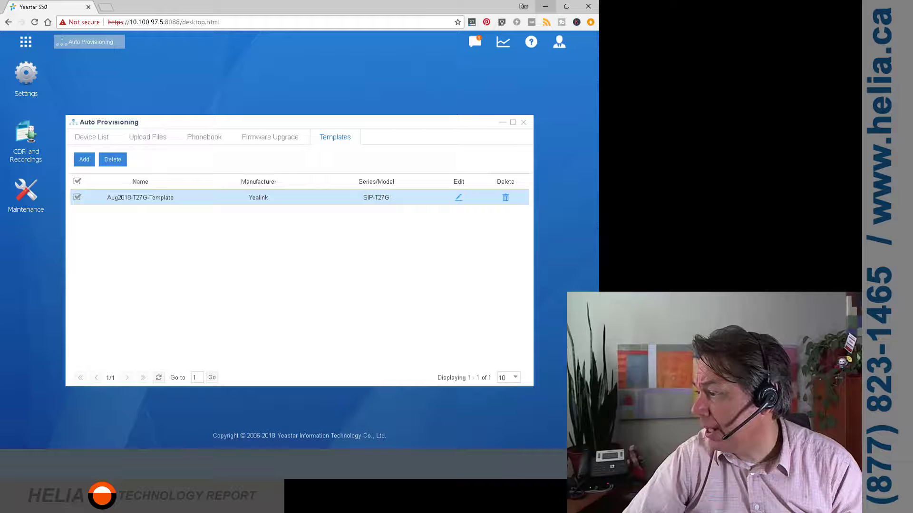
Open the Yealink_SIP_Phones_AutoProvisioning_Template_V83.10 folder and select common.cfg.
{"action": "key", "text": "alt+Tab"}
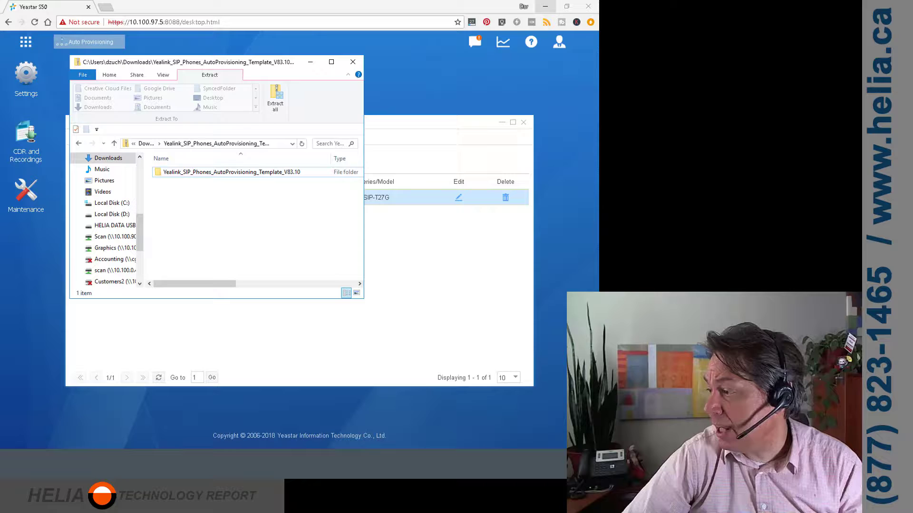
{"action": "double_click", "coordinate": [190, 173]}
{"action": "left_click", "coordinate": [183, 192]}
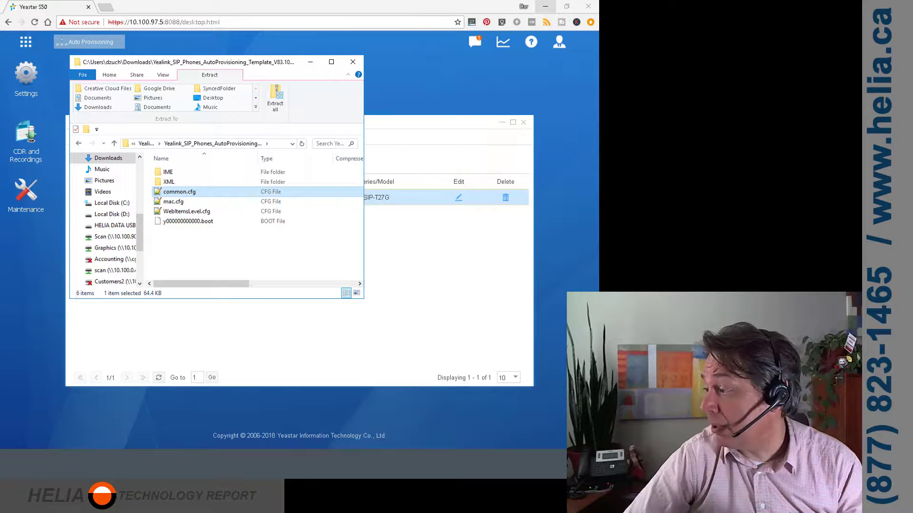
Bring up common.cfg in Notepad++ and scroll up through it.
{"action": "key", "text": "alt+Tab"}
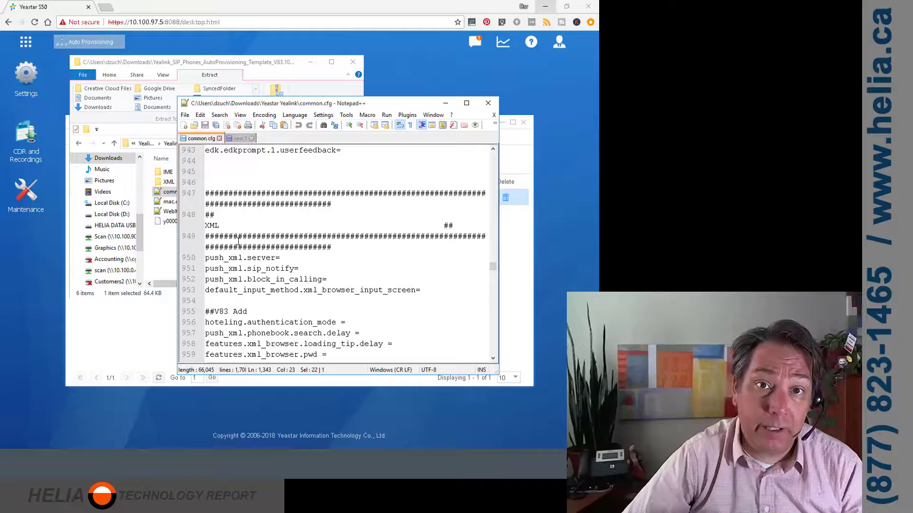
{"action": "scroll", "coordinate": [240, 195], "scroll_direction": "up", "scroll_amount": 20}
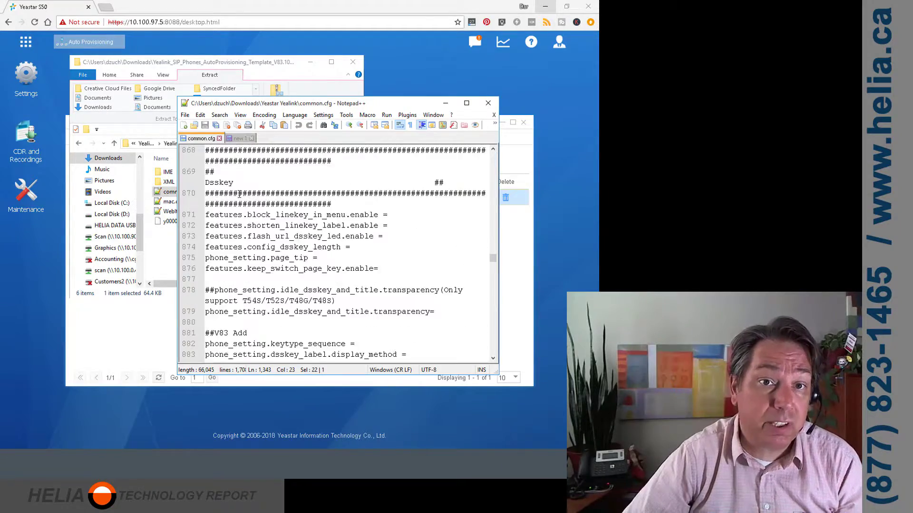
{"action": "scroll", "coordinate": [231, 197], "scroll_direction": "up", "scroll_amount": 20}
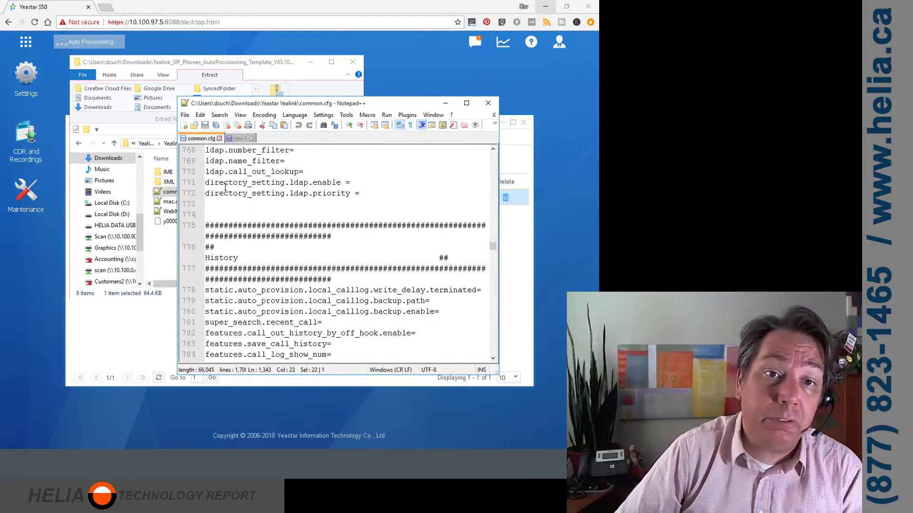
{"action": "scroll", "coordinate": [226, 187], "scroll_direction": "up", "scroll_amount": 20}
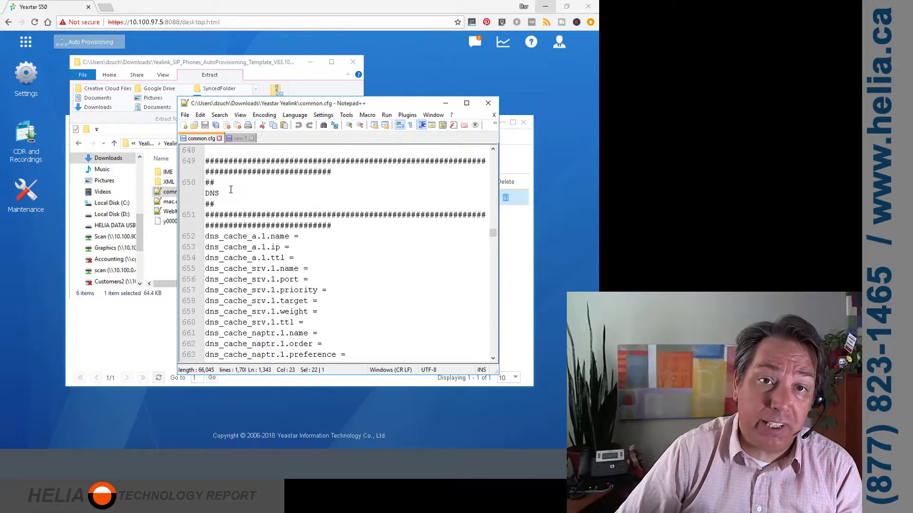
{"action": "scroll", "coordinate": [231, 190], "scroll_direction": "up", "scroll_amount": 10}
In the new 1 notes, select the multicast address 224.0.1.116:60000 on line 6.
{"action": "left_click", "coordinate": [240, 138]}
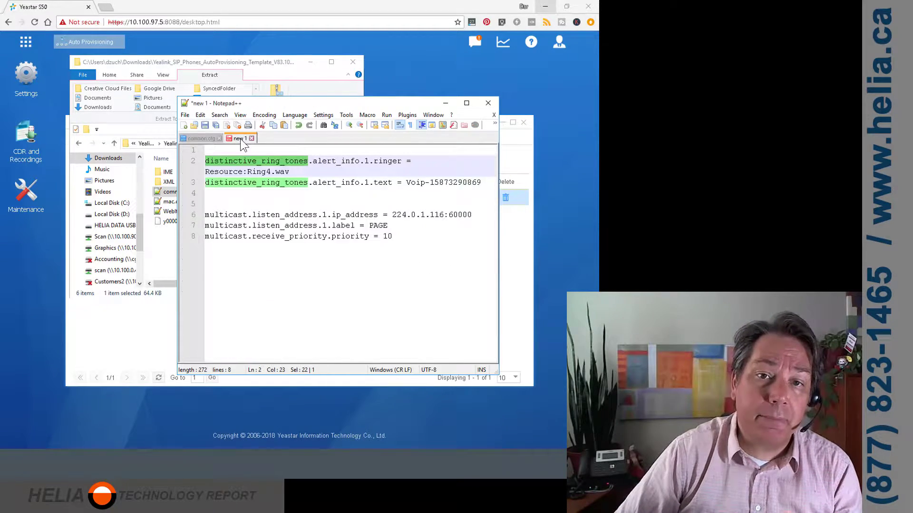
{"action": "left_click", "coordinate": [389, 189]}
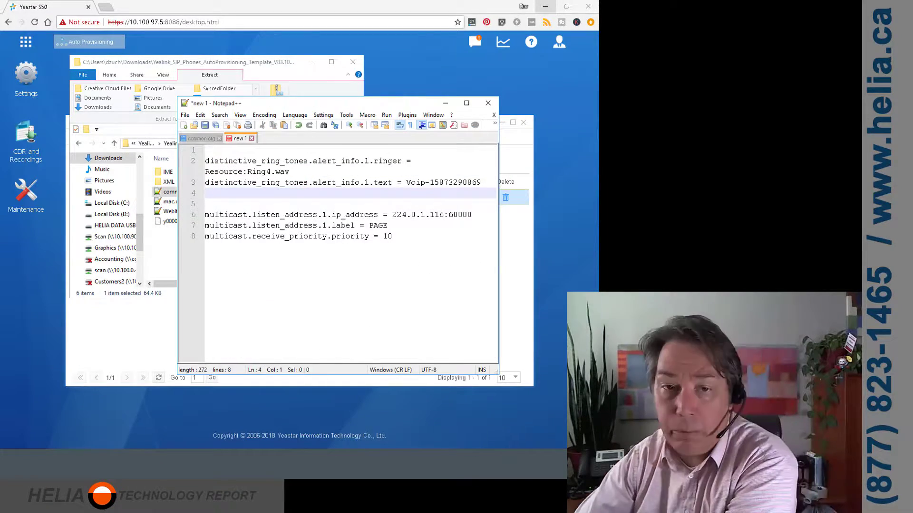
{"action": "key", "text": "Down"}
{"action": "key", "text": "Down"}
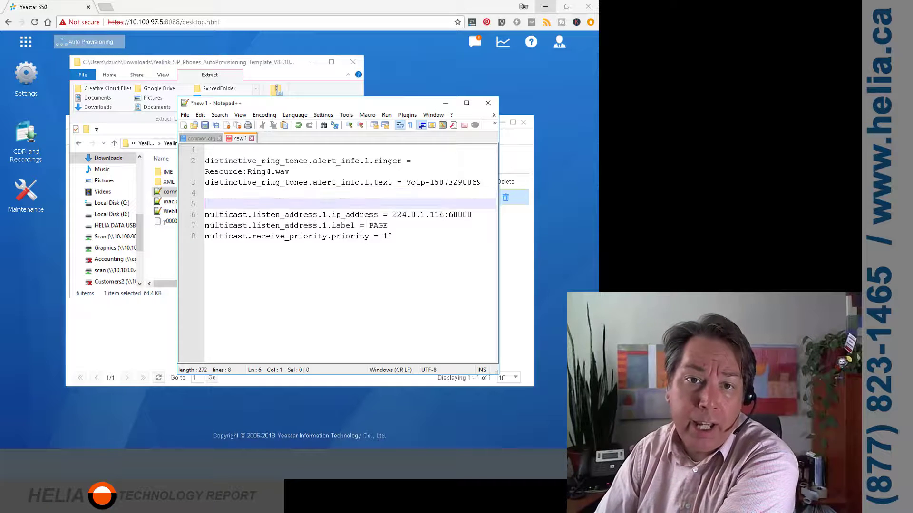
{"action": "key", "text": "End"}
{"action": "key", "text": "ctrl+shift+Left"}
{"action": "key", "text": "ctrl+shift+Left"}
{"action": "key", "text": "ctrl+shift+Left"}
{"action": "key", "text": "ctrl+shift+Left"}
{"action": "key", "text": "ctrl+shift+Left"}
{"action": "key", "text": "ctrl+shift+Left"}
{"action": "key", "text": "ctrl+shift+Left"}
{"action": "key", "text": "ctrl+shift+Left"}
{"action": "key", "text": "ctrl+shift+Left"}
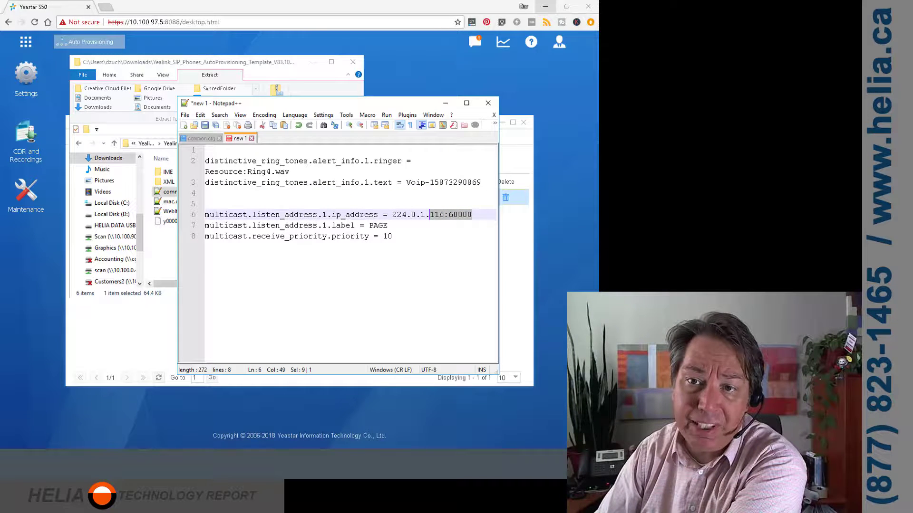
{"action": "key", "text": "shift+Left"}
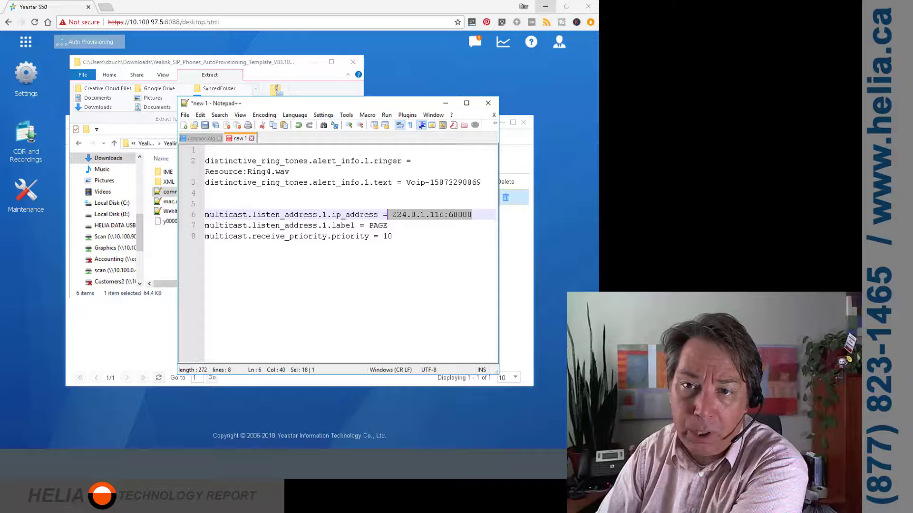
{"action": "left_click", "coordinate": [385, 226]}
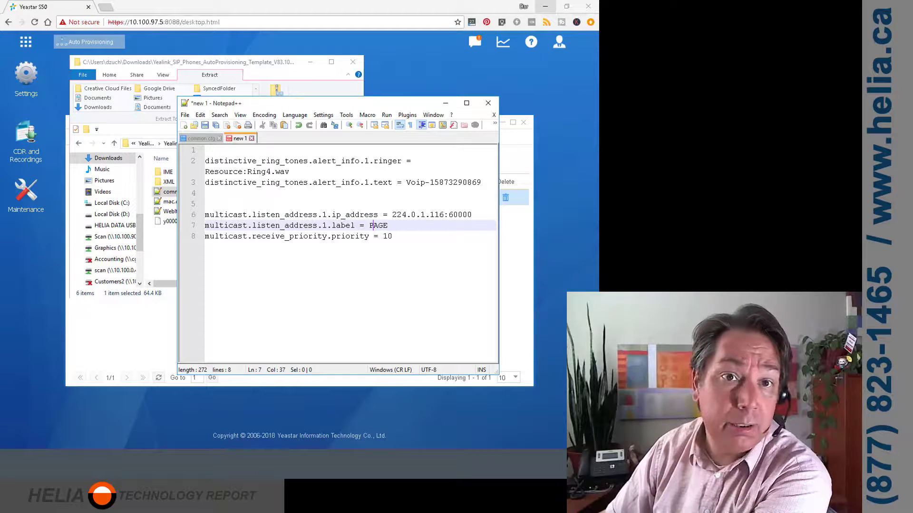
Jump to common.cfg's Multicast Paging section, marking a template line's ## comment prefix.
{"action": "left_click", "coordinate": [197, 138]}
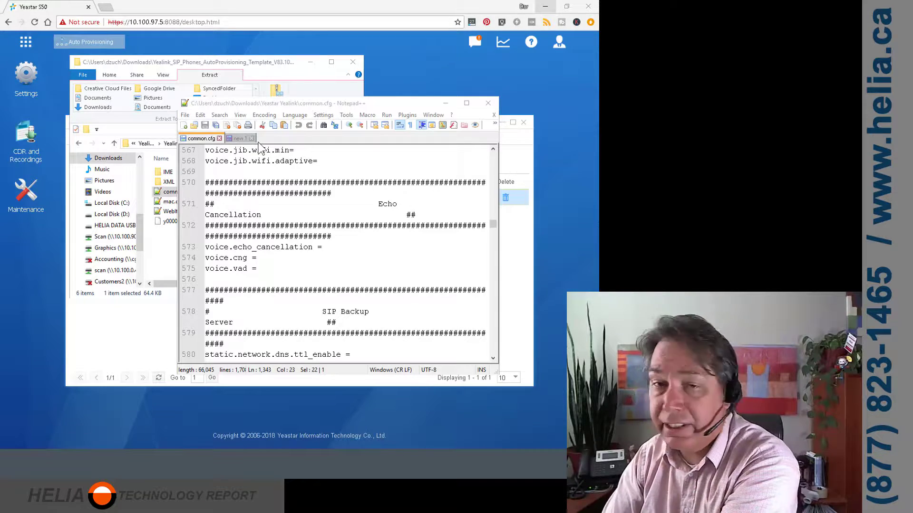
{"action": "key", "text": "F3"}
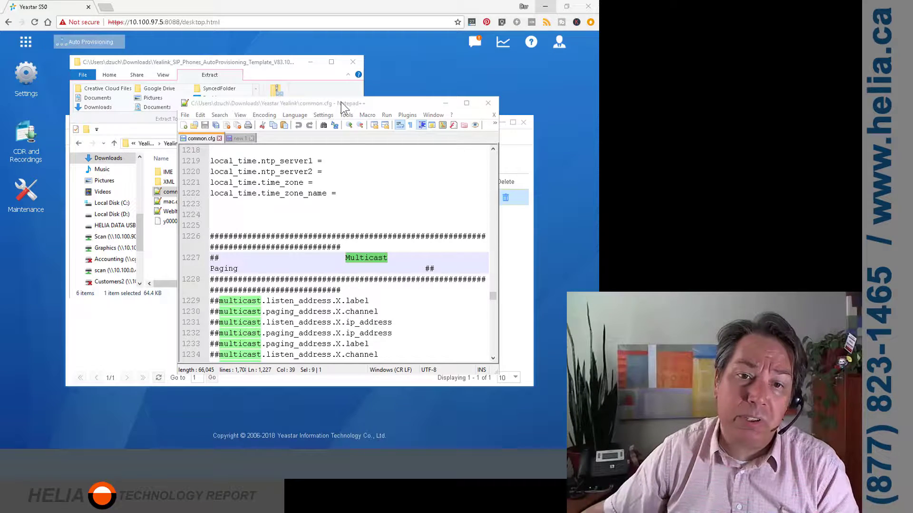
{"action": "left_click", "coordinate": [404, 304]}
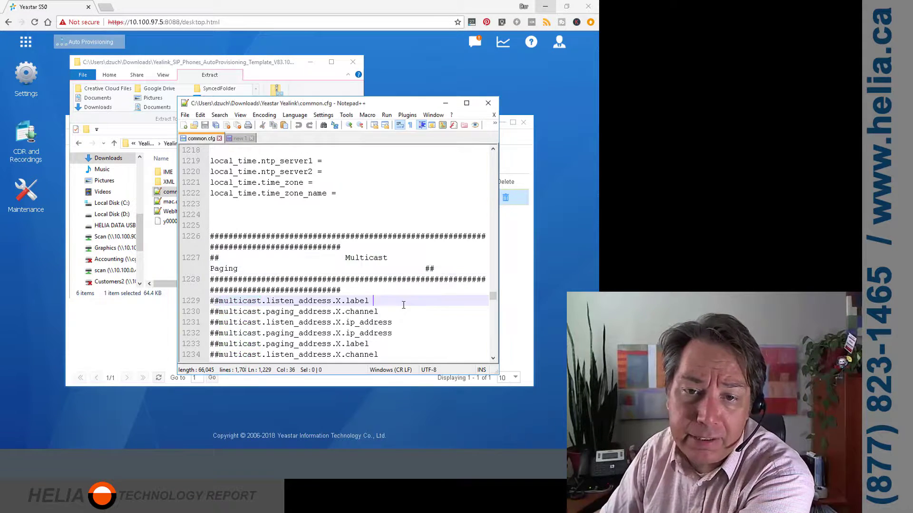
{"action": "scroll", "coordinate": [403, 305], "scroll_direction": "down", "scroll_amount": 2}
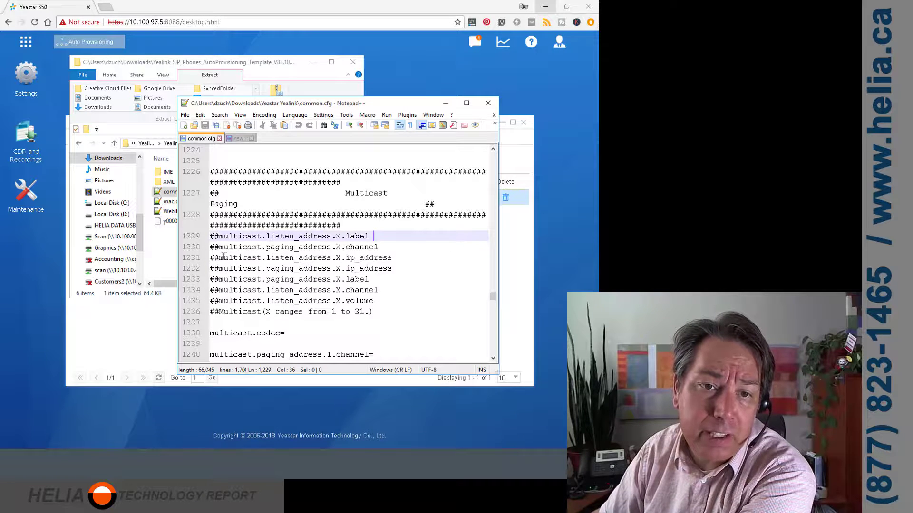
{"action": "left_click_drag", "start_coordinate": [219, 257], "coordinate": [206, 259]}
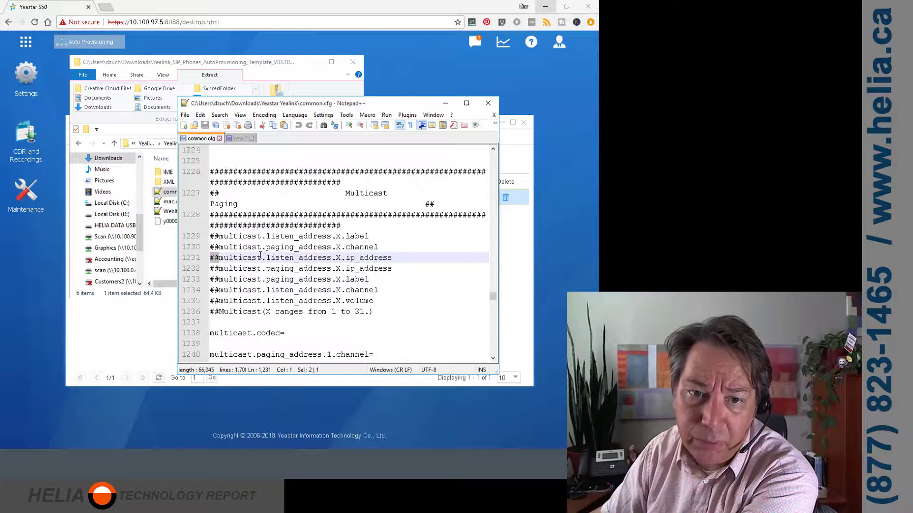
{"action": "scroll", "coordinate": [260, 255], "scroll_direction": "down", "scroll_amount": 3}
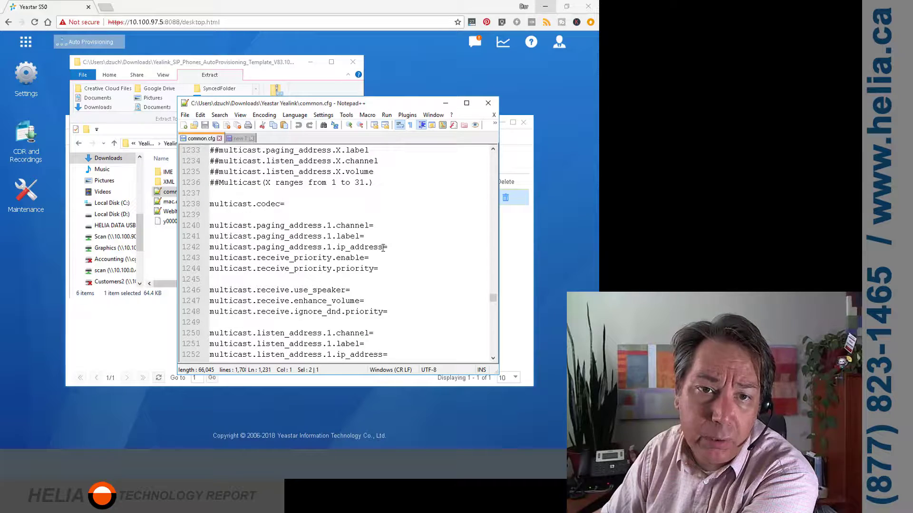
Copy 224.0.1.116:60000 through a temporary line for reuse in the paging settings.
{"action": "left_click", "coordinate": [398, 234]}
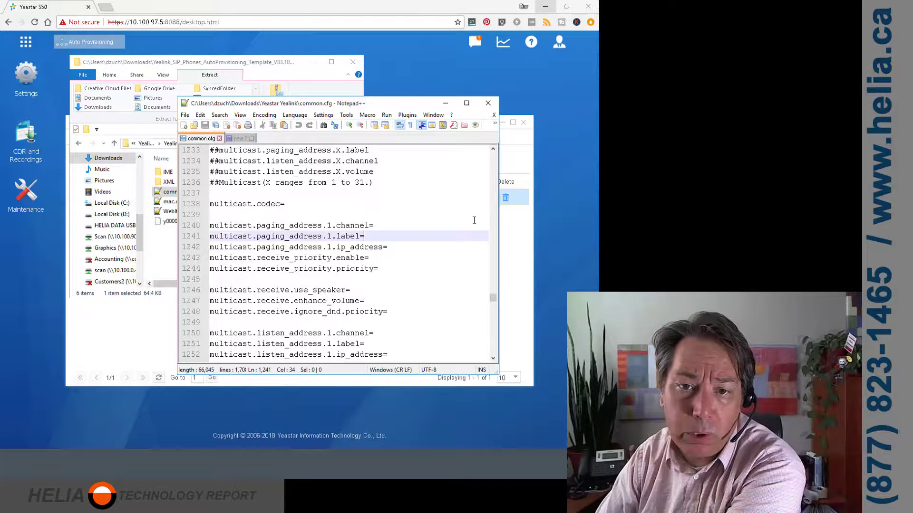
{"action": "left_click", "coordinate": [474, 220]}
{"action": "key", "text": "Return"}
{"action": "key", "text": "Return"}
{"action": "key", "text": "Up"}
{"action": "type", "text": "224.0.1.116:60000"}
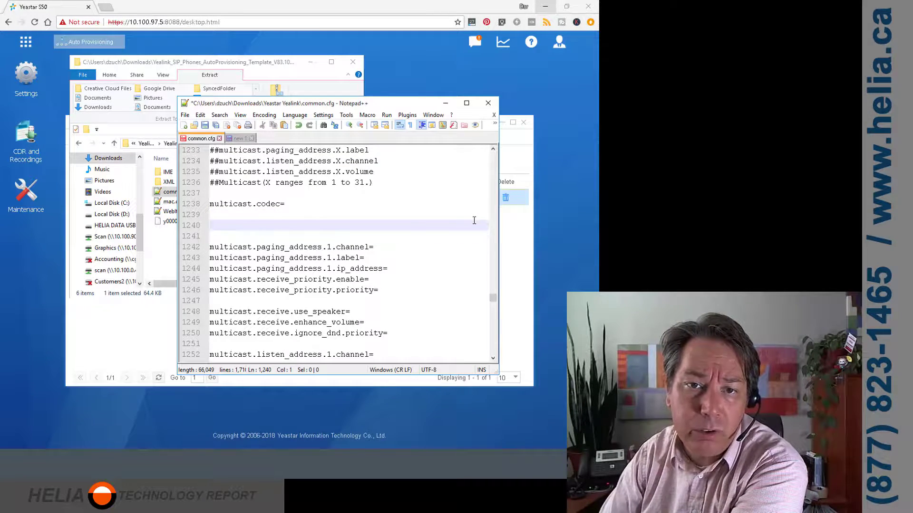
{"action": "key", "text": "shift+Home"}
{"action": "key", "text": "ctrl+c"}
{"action": "key", "text": "BackSpace"}
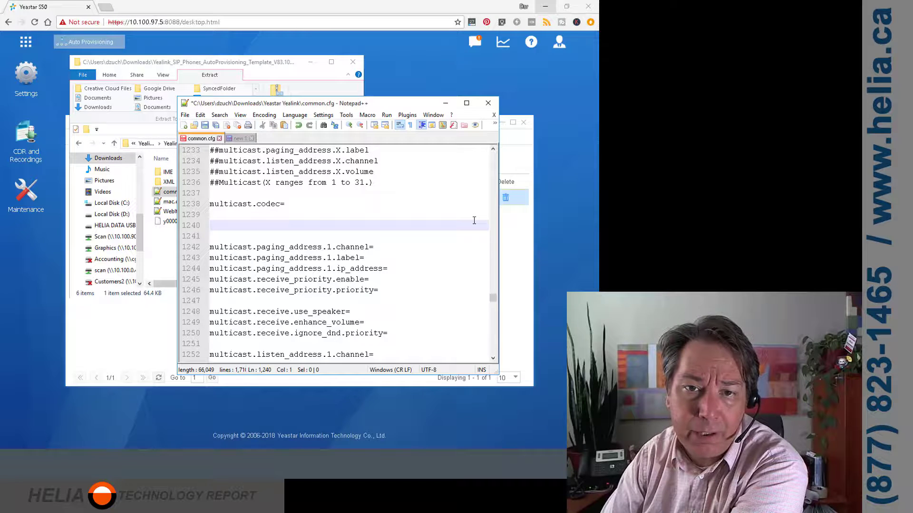
{"action": "key", "text": "Down"}
{"action": "key", "text": "Down"}
{"action": "key", "text": "End"}
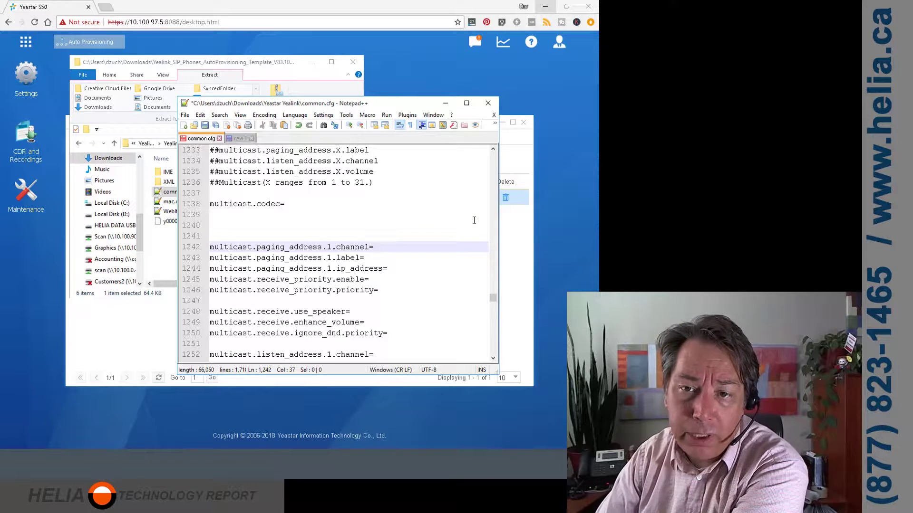
{"action": "key", "text": "ctrl+v"}
Set paging address 1's label to PAGE, ip_address to 224.0.1.116:60000, priority 10.
{"action": "key", "text": "Down"}
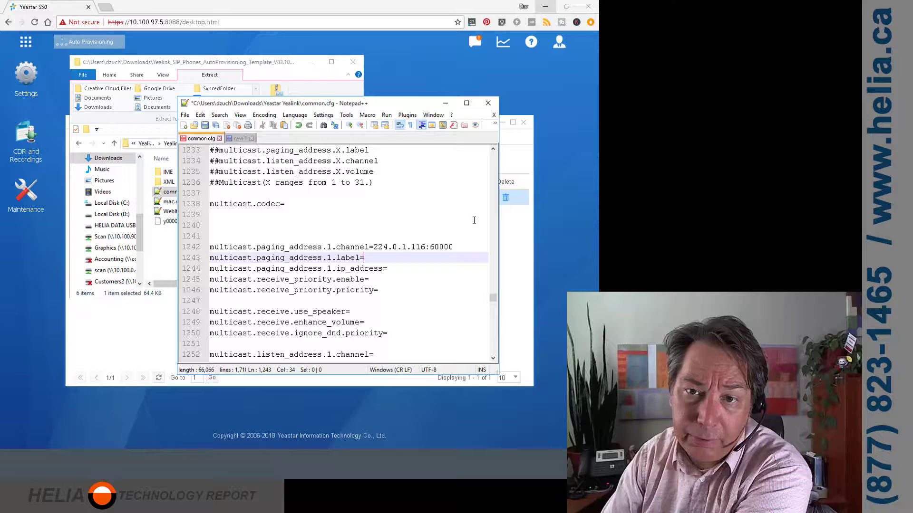
{"action": "type", "text": "P"}
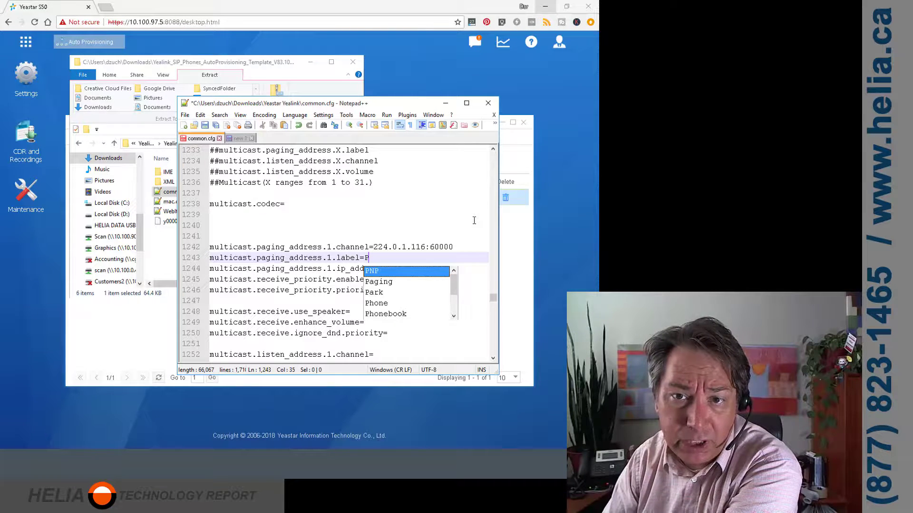
{"action": "key", "text": "Escape"}
{"action": "key", "text": "Up"}
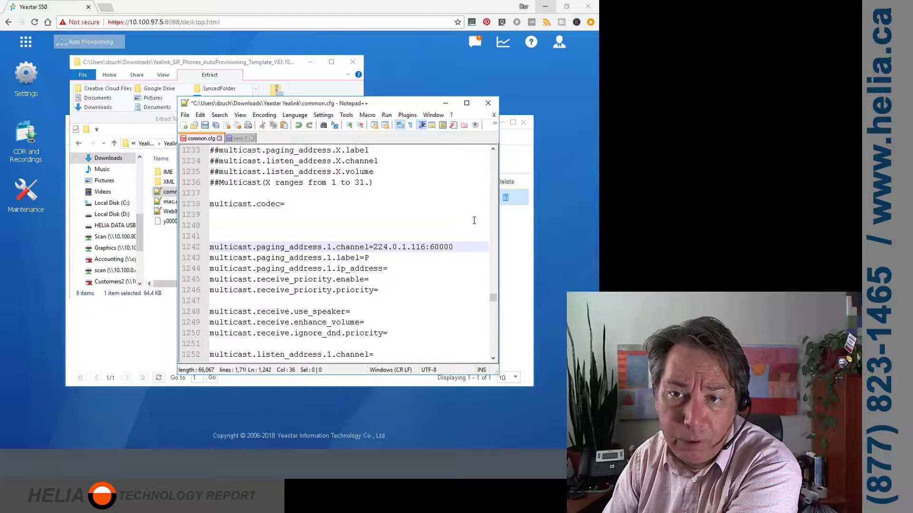
{"action": "key", "text": "Right"}
{"action": "key", "text": "shift+End"}
{"action": "key", "text": "ctrl+c"}
{"action": "key", "text": "Delete"}
{"action": "key", "text": "Down"}
{"action": "type", "text": "AGE"}
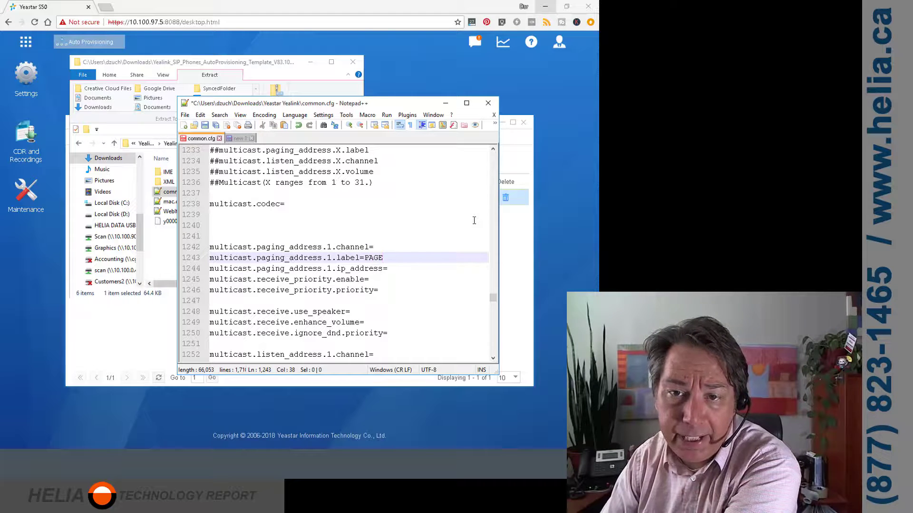
{"action": "key", "text": "Down"}
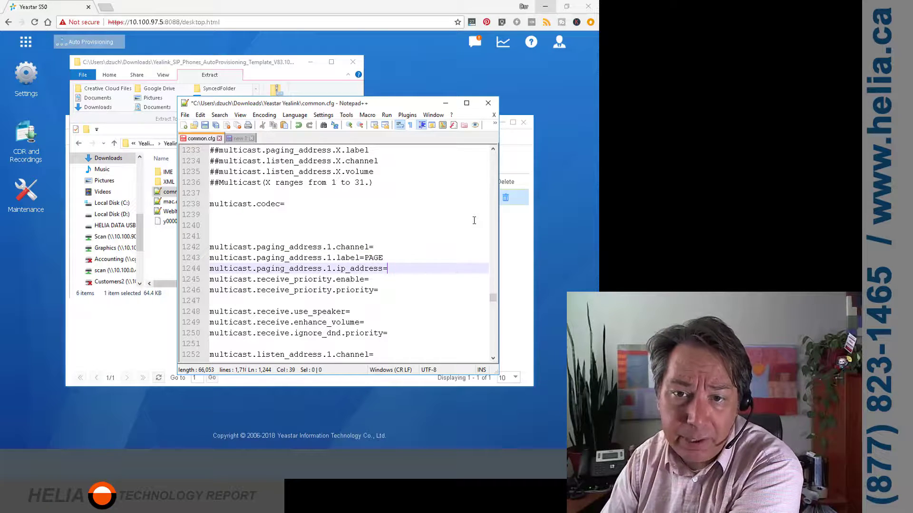
{"action": "key", "text": "ctrl+v"}
{"action": "key", "text": "Down"}
{"action": "key", "text": "Down"}
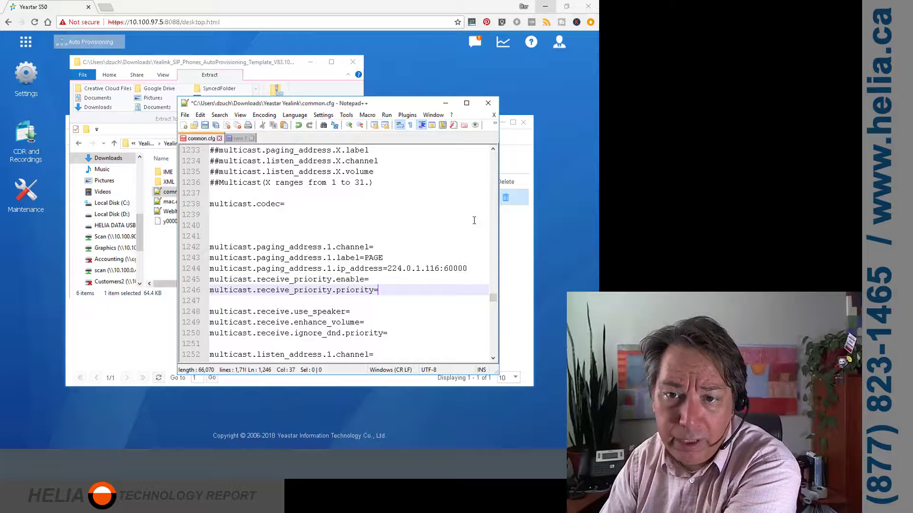
{"action": "type", "text": "10"}
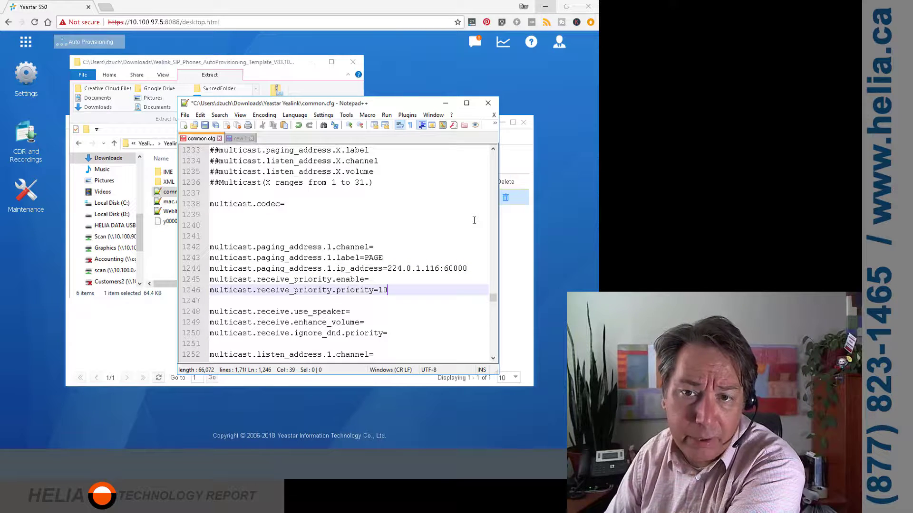
Compare the entered paging values against the new 1 notes.
{"action": "left_click", "coordinate": [237, 138]}
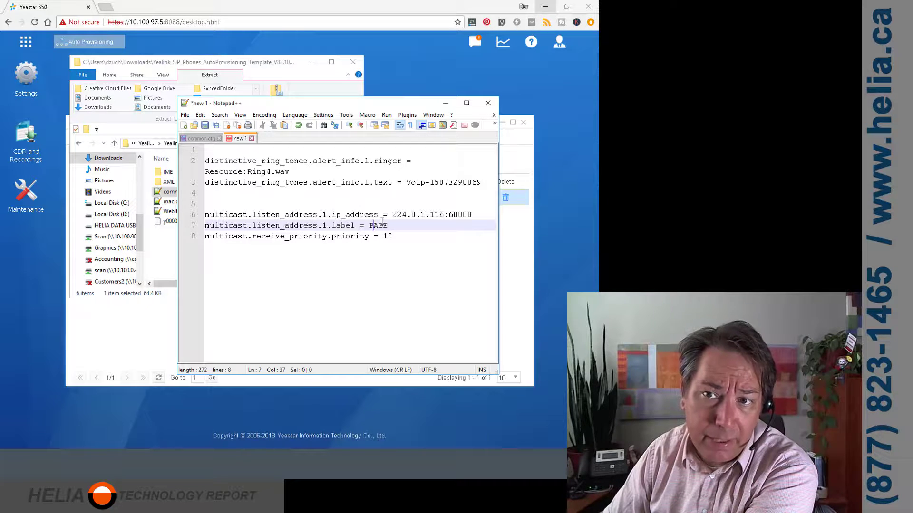
{"action": "left_click", "coordinate": [189, 137]}
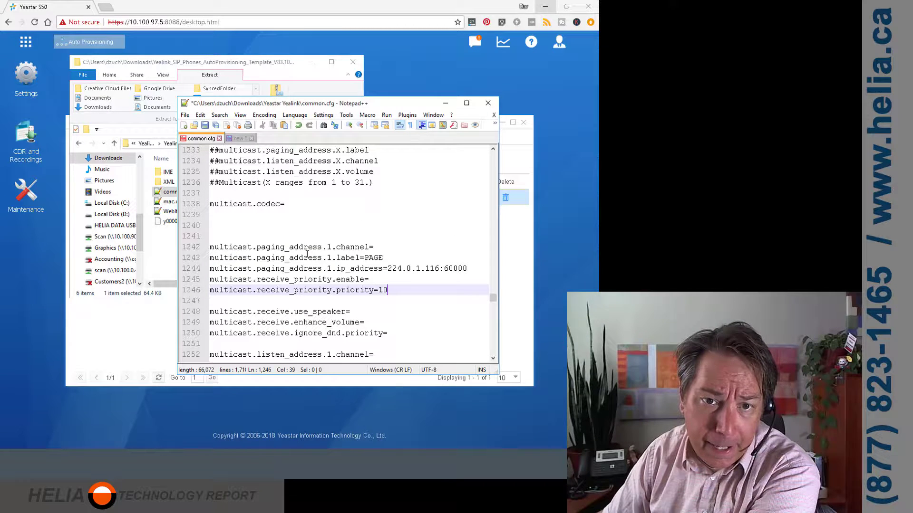
{"action": "left_click", "coordinate": [238, 138]}
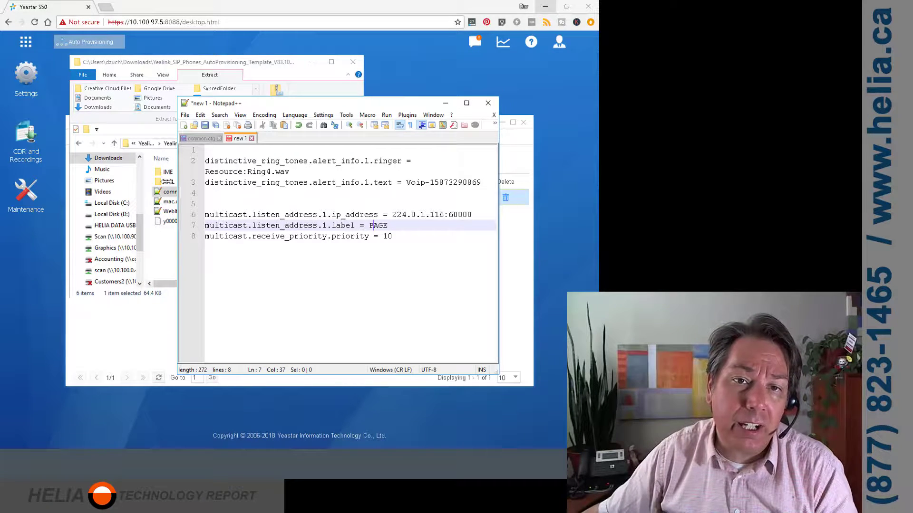
Find the distinctive_ring_tones settings in common.cfg using the keyword from the notes.
{"action": "left_click_drag", "start_coordinate": [167, 182], "coordinate": [98, 186]}
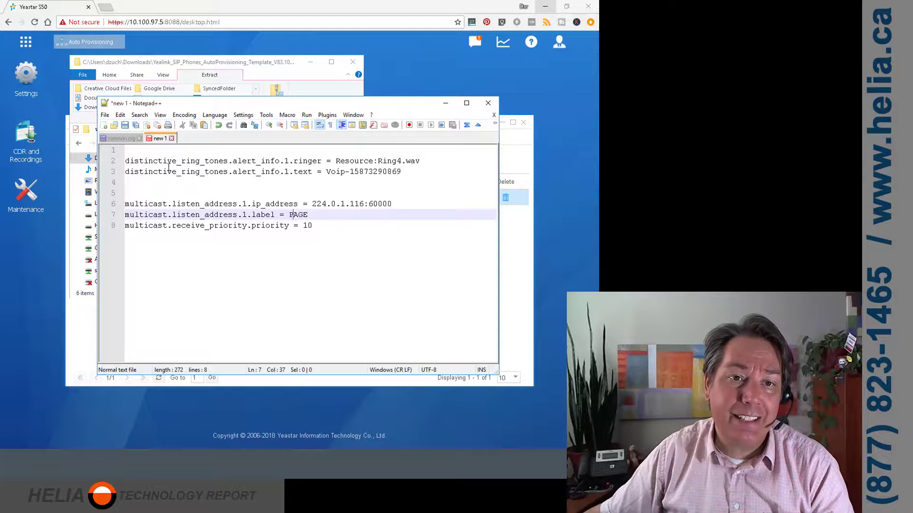
{"action": "double_click", "coordinate": [155, 162]}
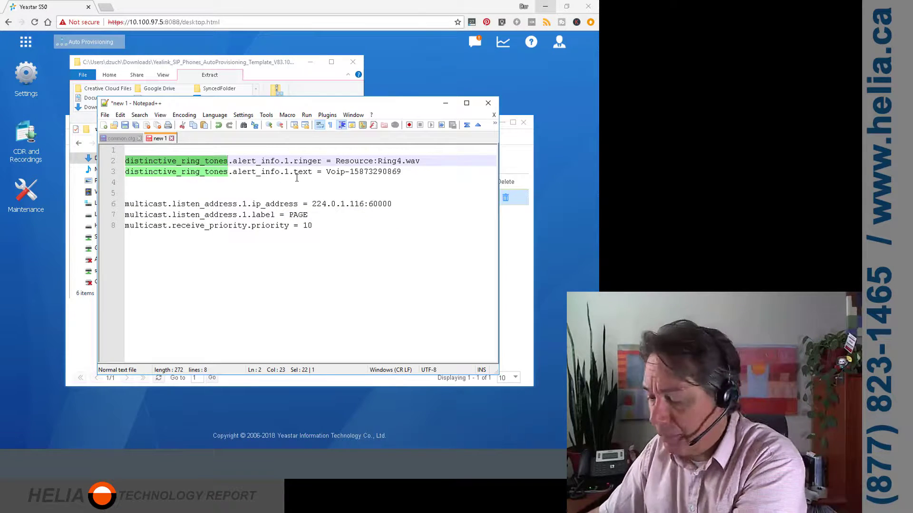
{"action": "left_click", "coordinate": [118, 138]}
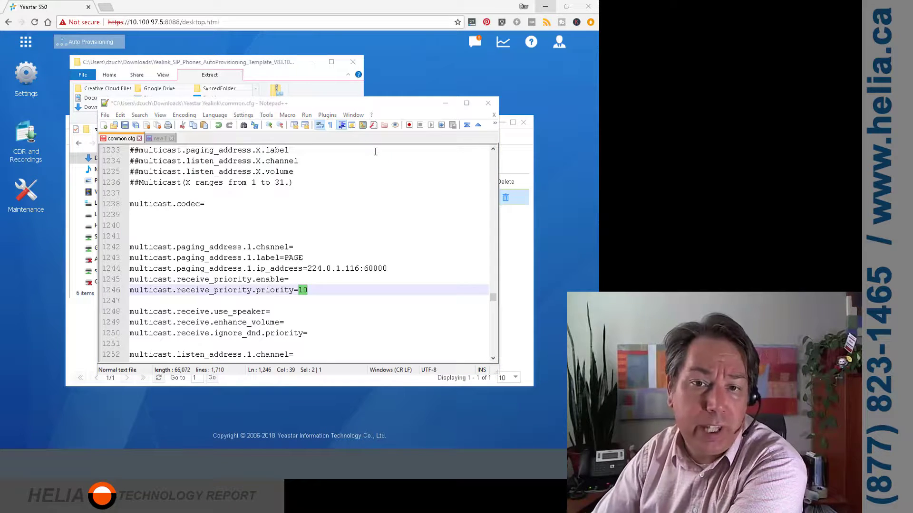
{"action": "key", "text": "F3"}
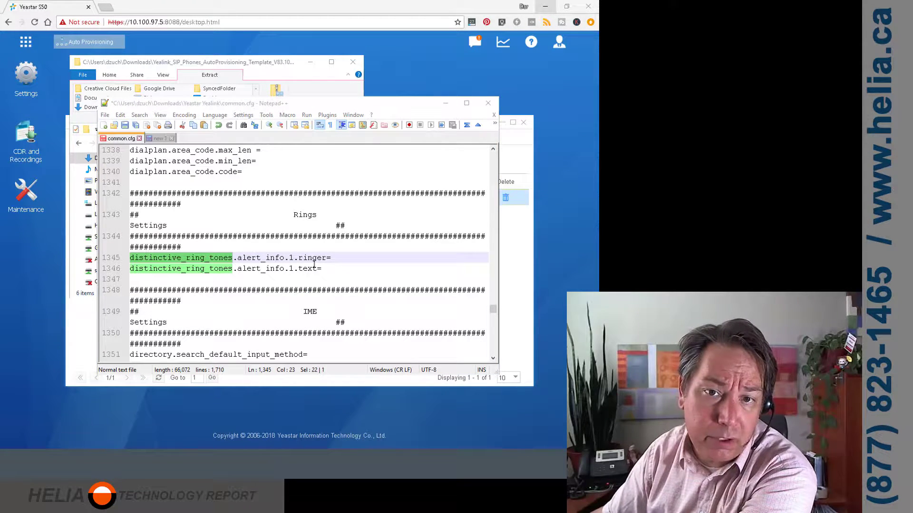
{"action": "left_click", "coordinate": [159, 139]}
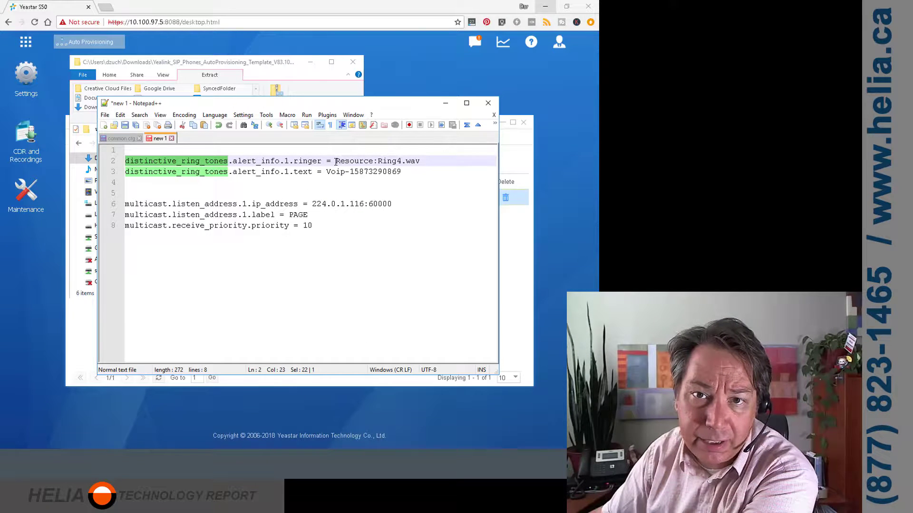
Paste Resource:Ring4.wav as the alert_info.1 ringer value.
{"action": "left_click_drag", "start_coordinate": [336, 161], "coordinate": [420, 162]}
{"action": "key", "text": "ctrl+c"}
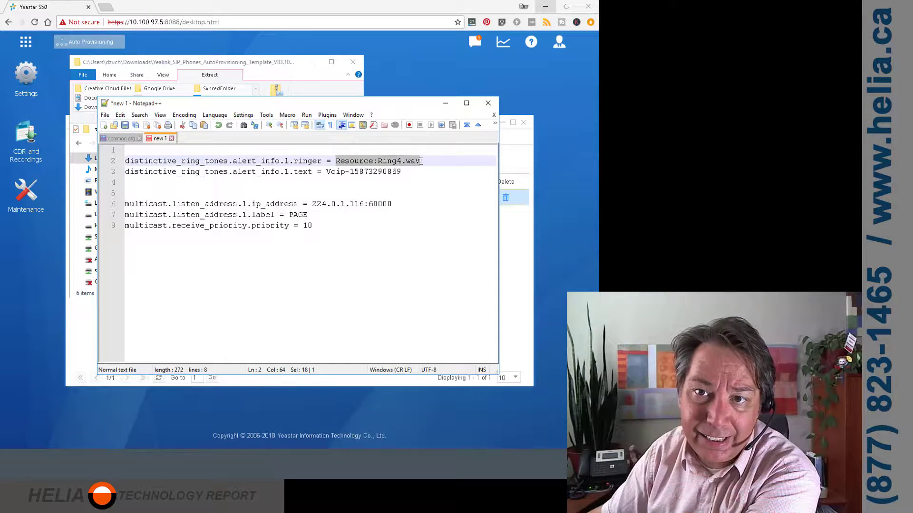
{"action": "left_click", "coordinate": [114, 138]}
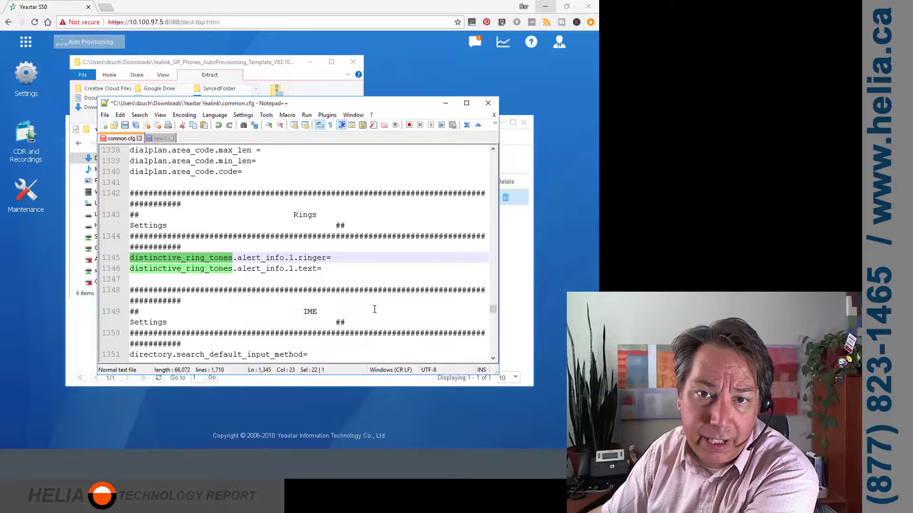
{"action": "left_click", "coordinate": [347, 258]}
{"action": "key", "text": "ctrl+v"}
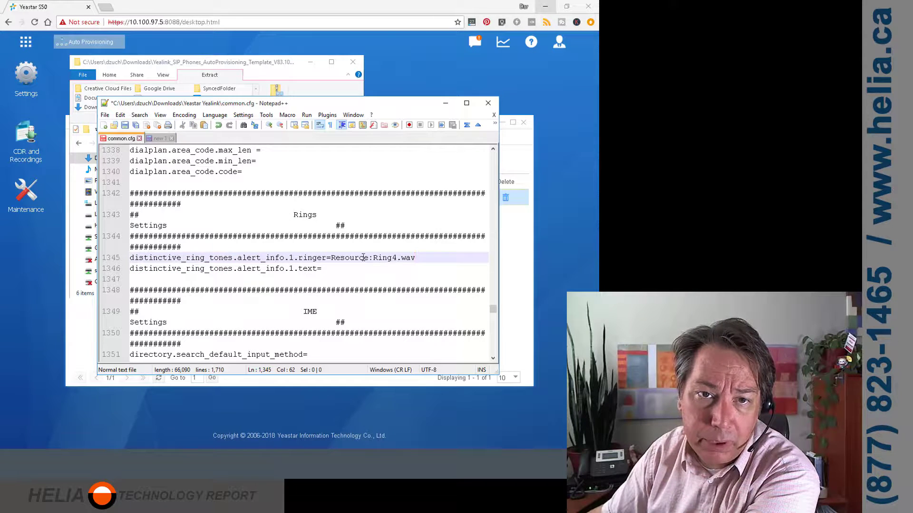
Paste the Voip alert text from the notes into the alert_info.1 text line.
{"action": "left_click", "coordinate": [159, 139]}
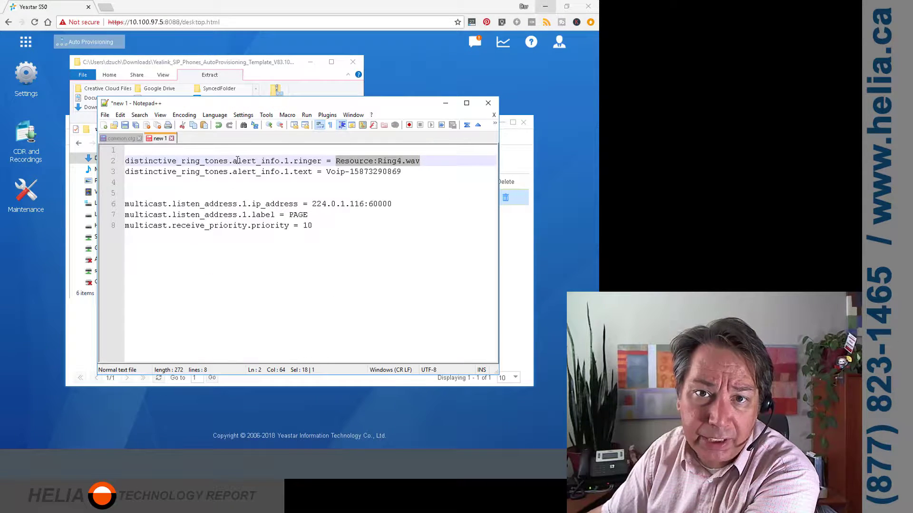
{"action": "left_click", "coordinate": [332, 172]}
{"action": "left_click_drag", "start_coordinate": [333, 172], "coordinate": [400, 173]}
{"action": "key", "text": "ctrl+c"}
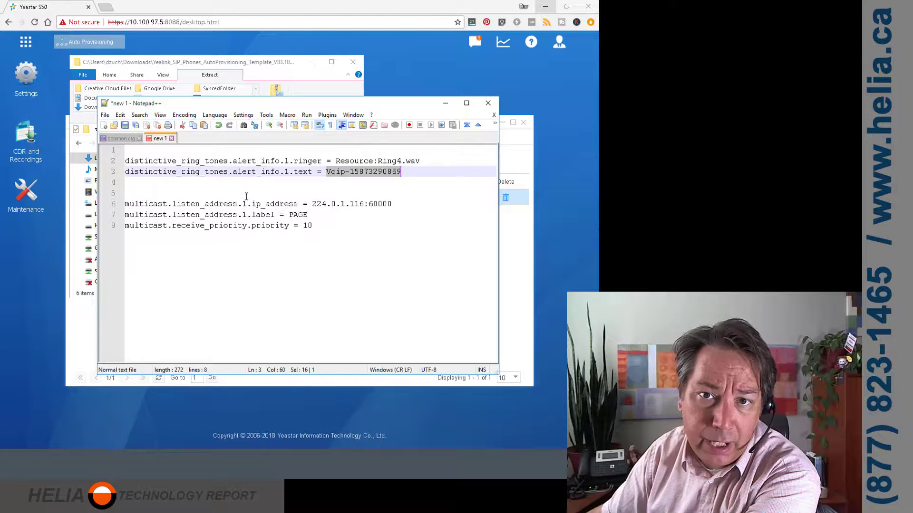
{"action": "left_click", "coordinate": [122, 139]}
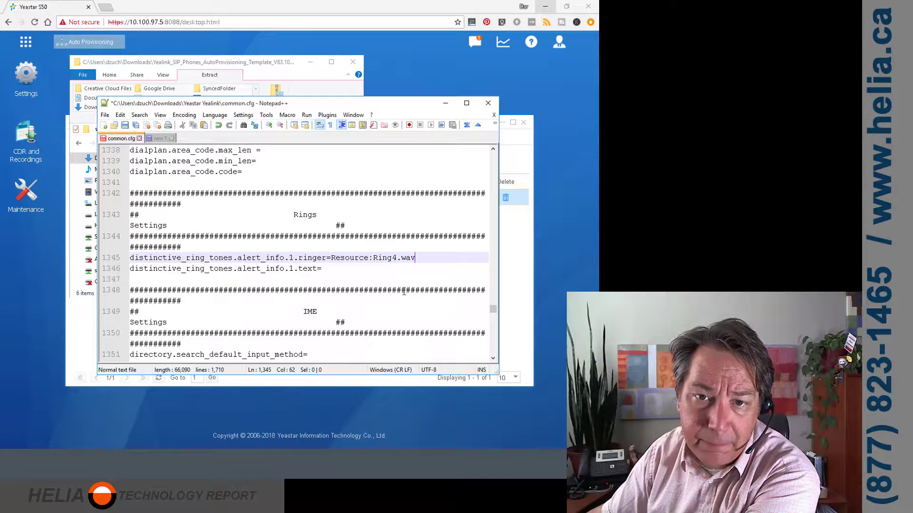
{"action": "left_click", "coordinate": [346, 269]}
{"action": "key", "text": "ctrl+v"}
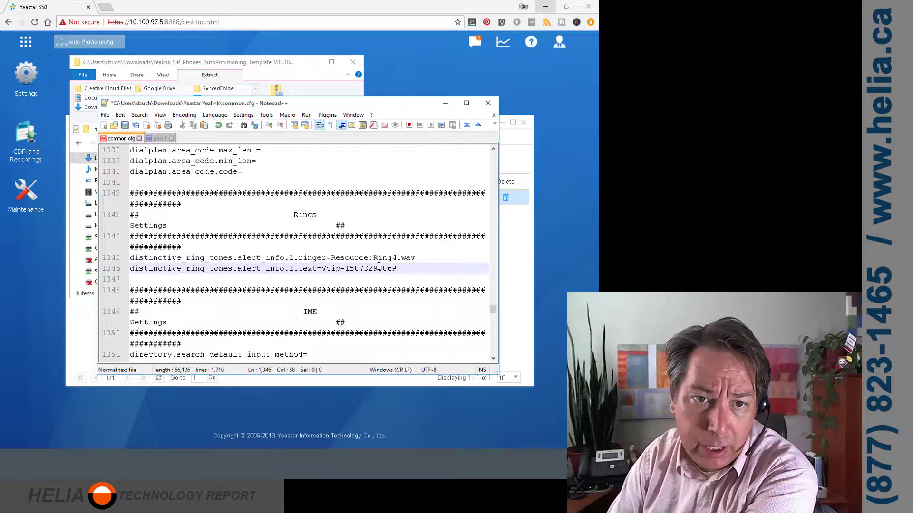
Add spaces around the equals signs on both ring lines and save common.cfg.
{"action": "key", "text": "ctrl+Left"}
{"action": "key", "text": "ctrl+Left"}
{"action": "key", "text": "Left"}
{"action": "key", "text": "space"}
{"action": "key", "text": "Right"}
{"action": "key", "text": "space"}
{"action": "key", "text": "Up"}
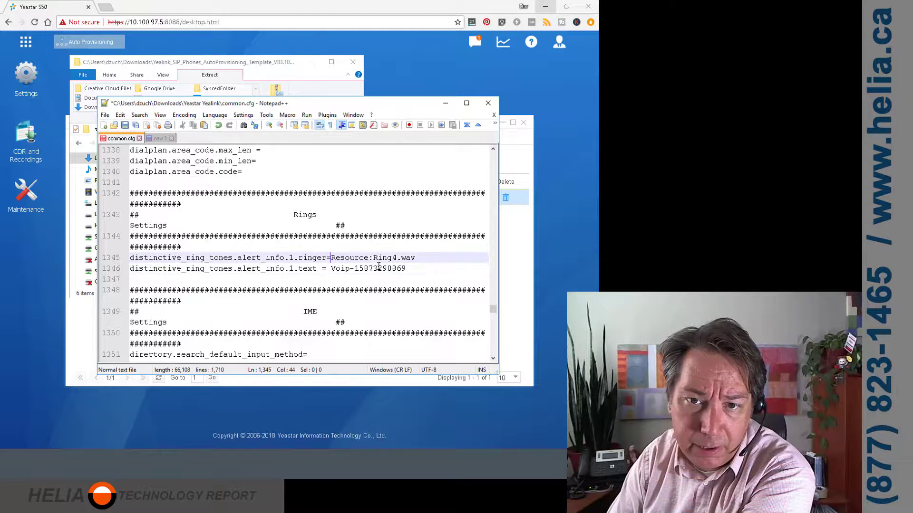
{"action": "key", "text": "Left"}
{"action": "key", "text": "space"}
{"action": "key", "text": "Right"}
{"action": "key", "text": "space"}
{"action": "key", "text": "Down"}
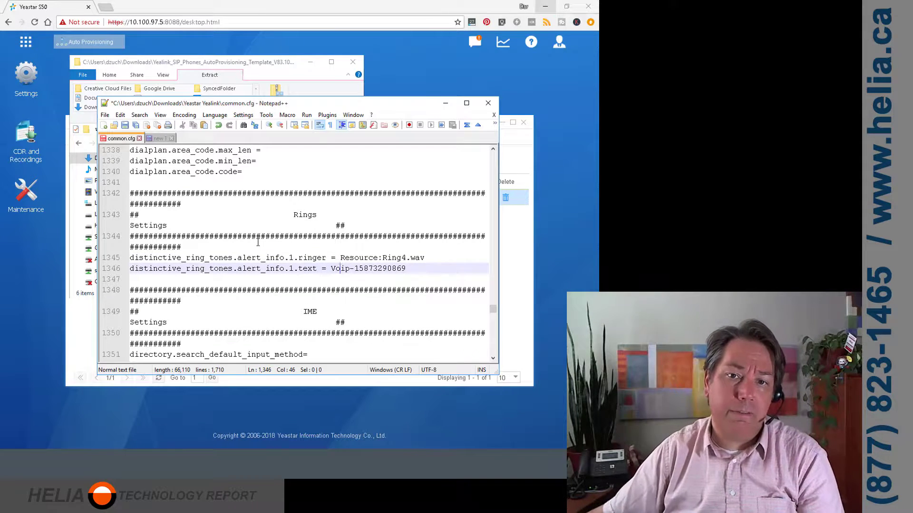
{"action": "left_click", "coordinate": [153, 137]}
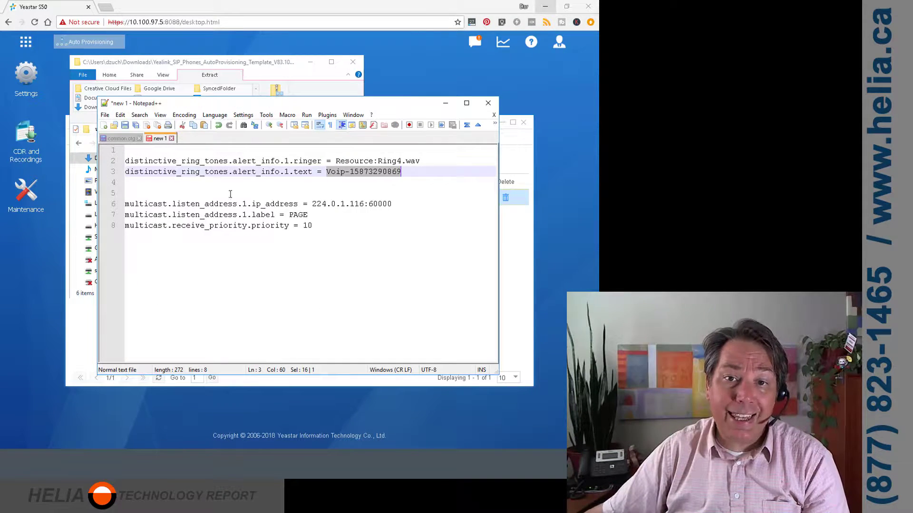
{"action": "left_click", "coordinate": [132, 139]}
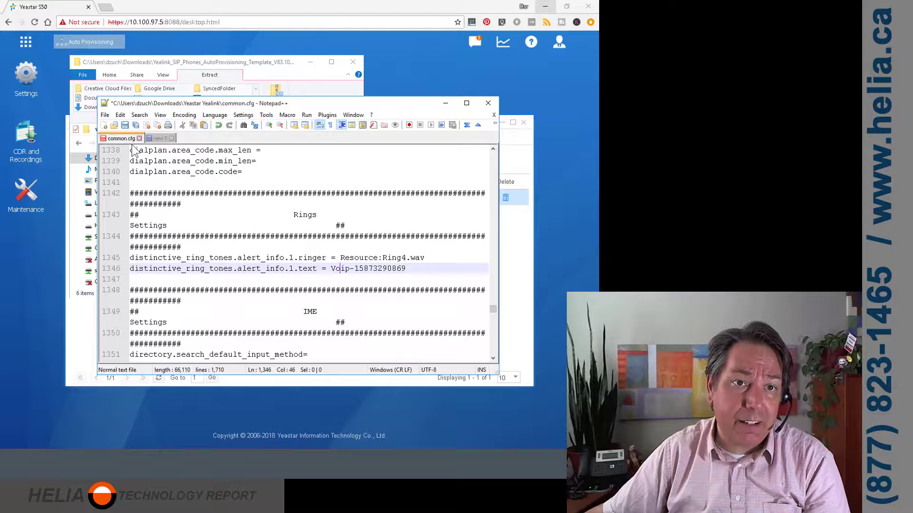
{"action": "key", "text": "ctrl+s"}
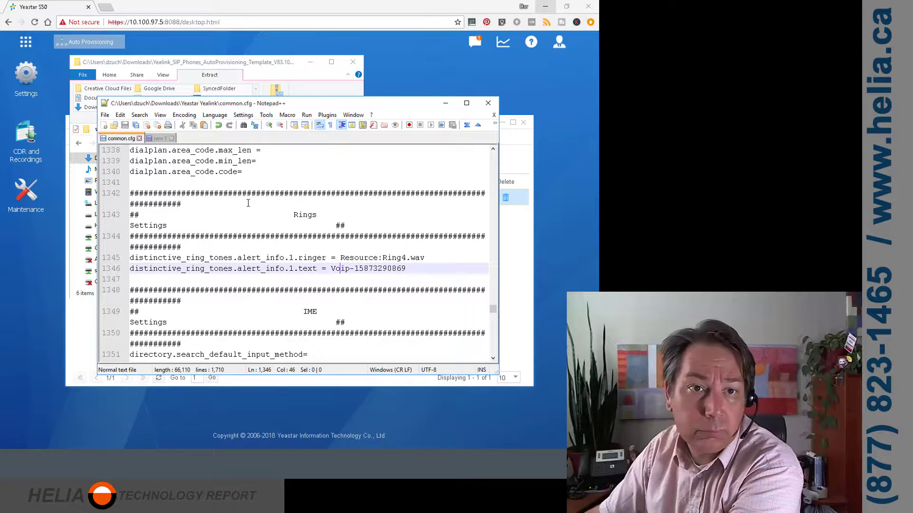
{"action": "left_click", "coordinate": [104, 115]}
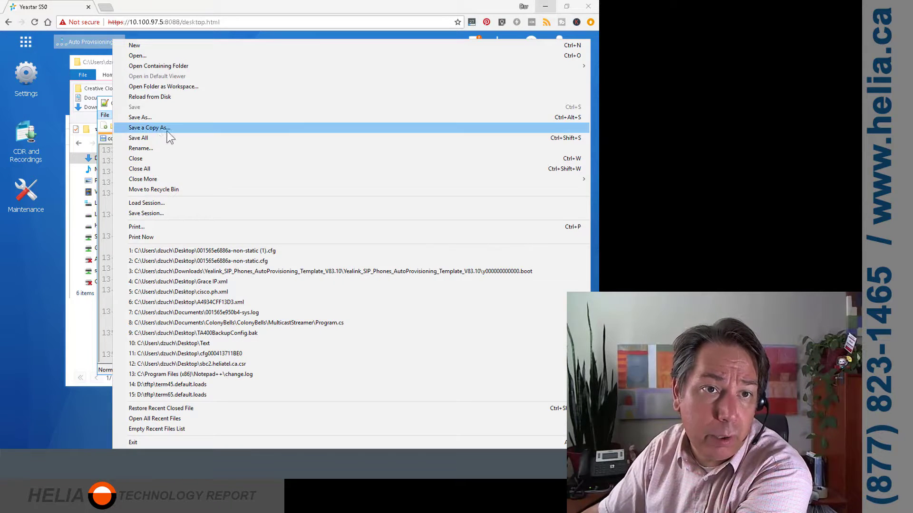
{"action": "left_click", "coordinate": [152, 119]}
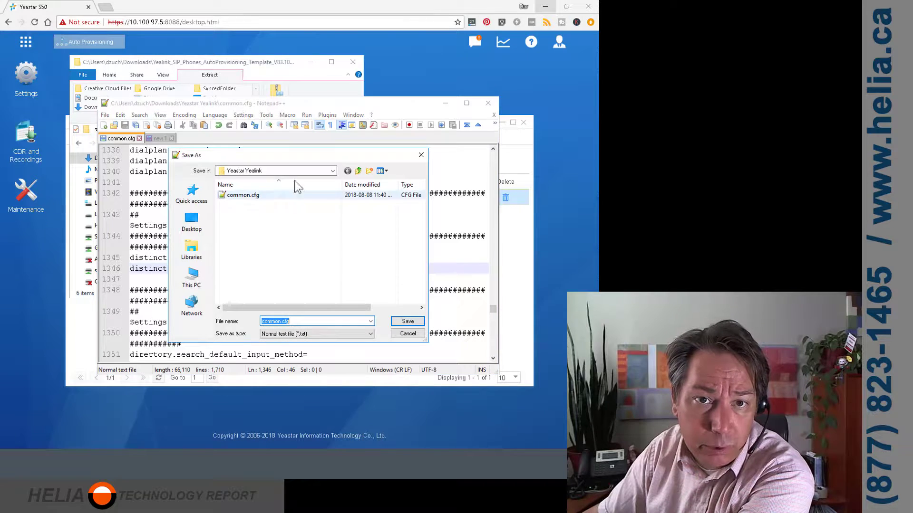
{"action": "left_click", "coordinate": [278, 172]}
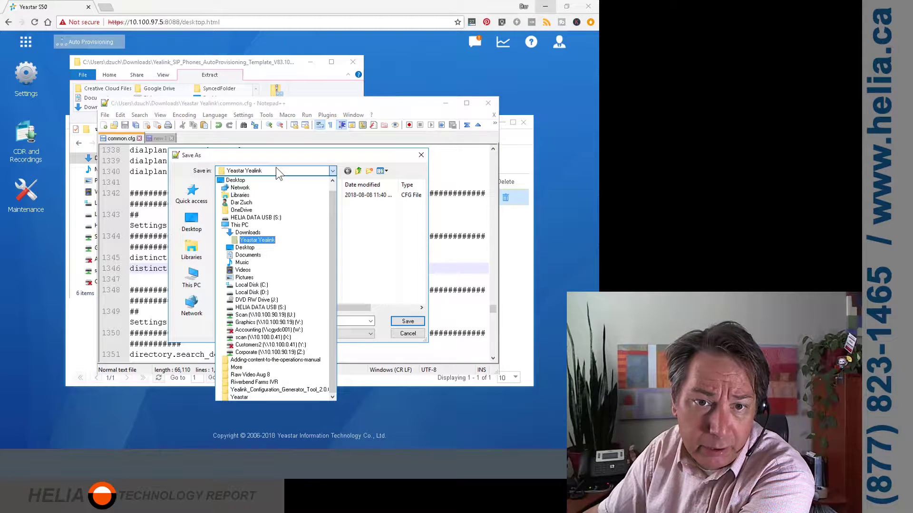
{"action": "left_click", "coordinate": [277, 170]}
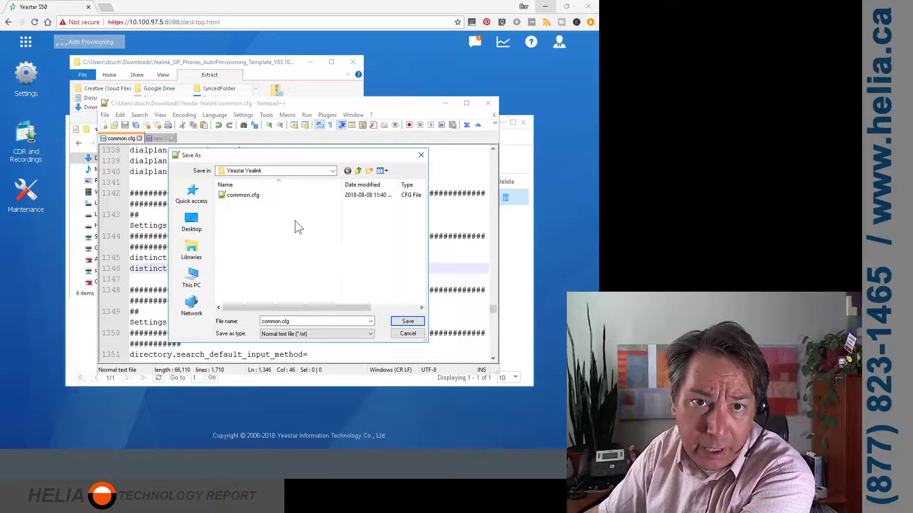
{"action": "left_click", "coordinate": [407, 335]}
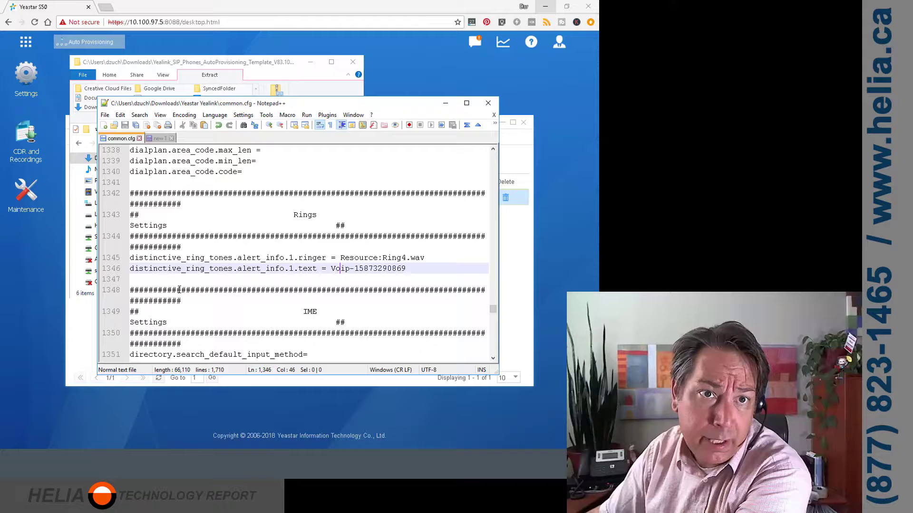
Upload common.cfg from Downloads > Yeastar Yealink through Auto Provisioning's Upload Files.
{"action": "left_click", "coordinate": [29, 270]}
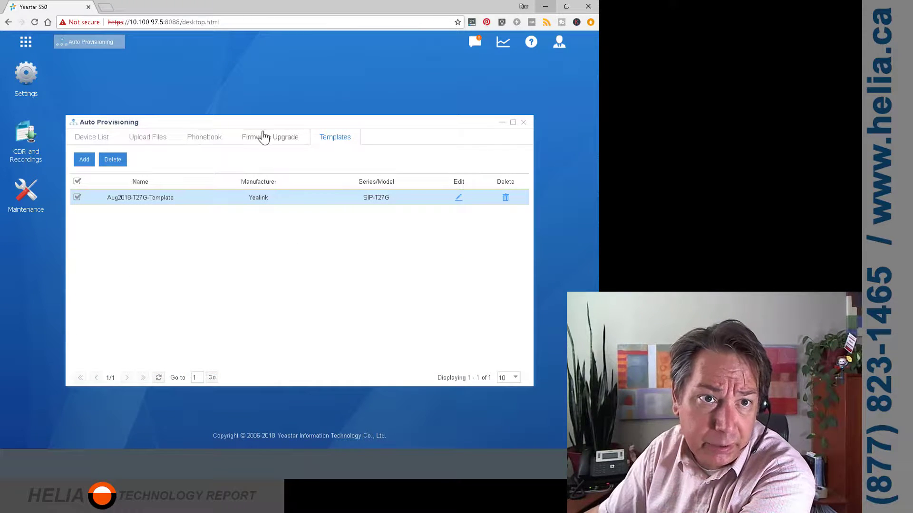
{"action": "left_click", "coordinate": [145, 137]}
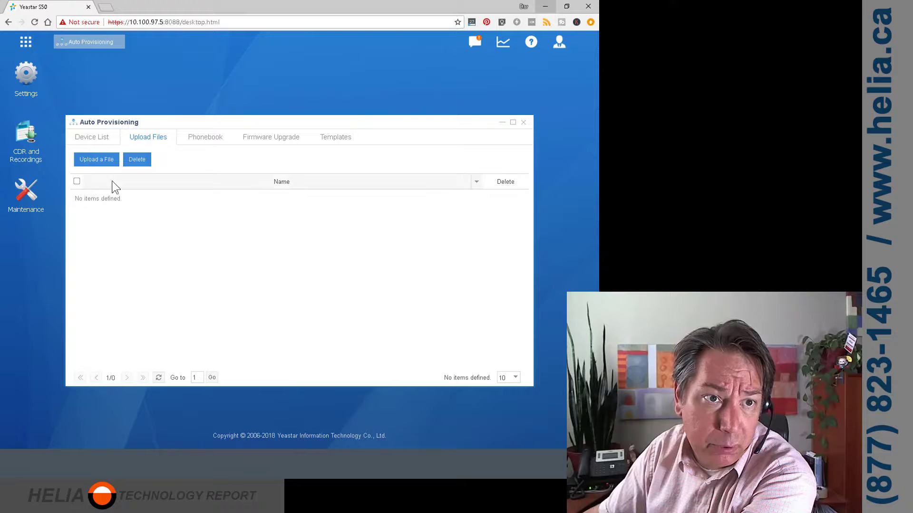
{"action": "left_click", "coordinate": [89, 160]}
{"action": "left_click", "coordinate": [318, 264]}
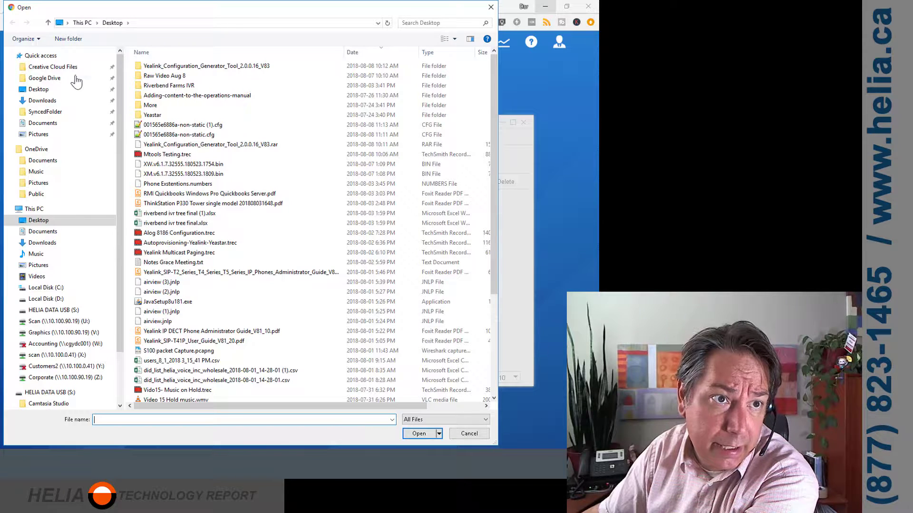
{"action": "left_click", "coordinate": [43, 101]}
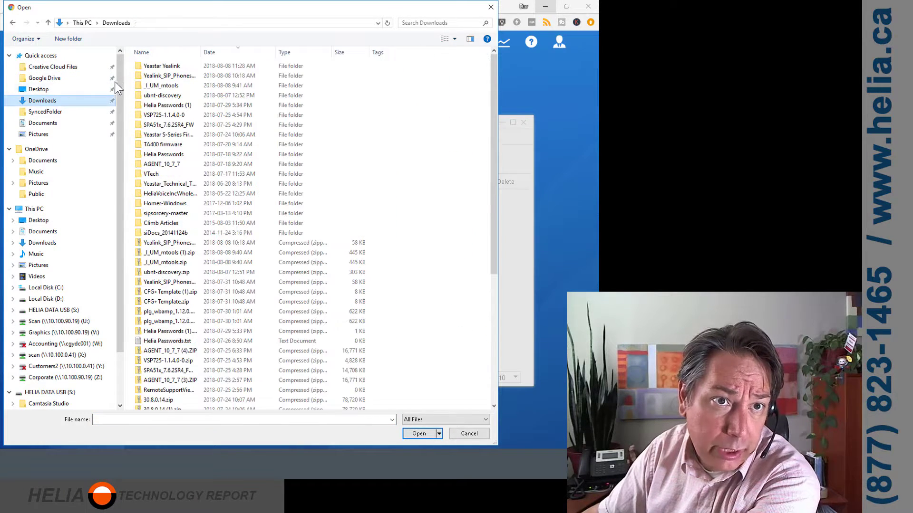
{"action": "double_click", "coordinate": [155, 65]}
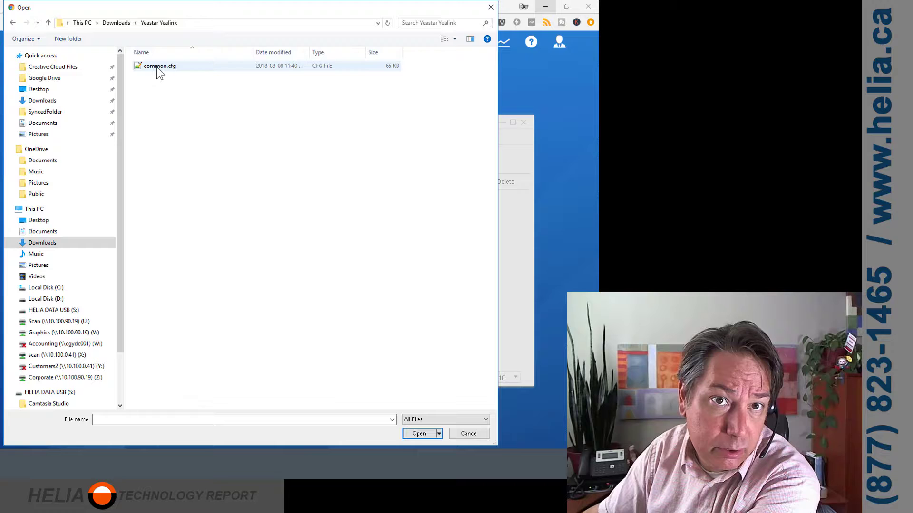
{"action": "left_click", "coordinate": [156, 65]}
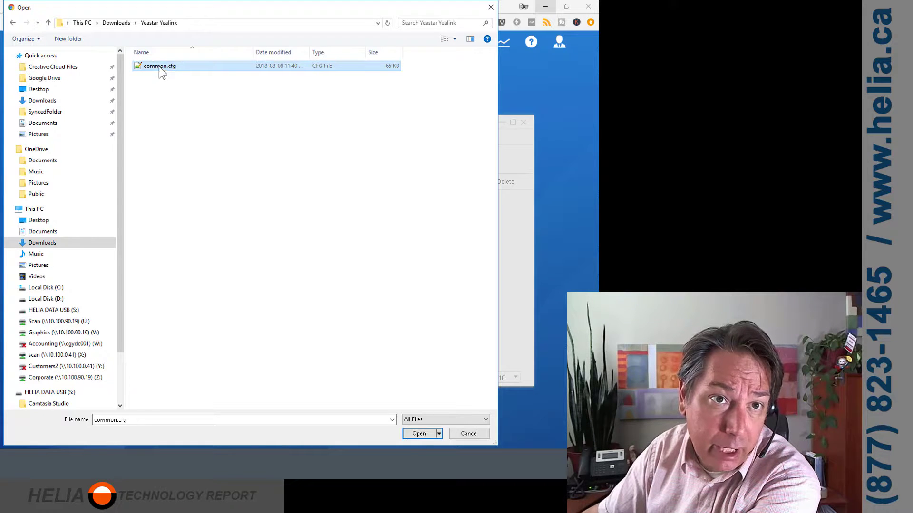
{"action": "double_click", "coordinate": [158, 67]}
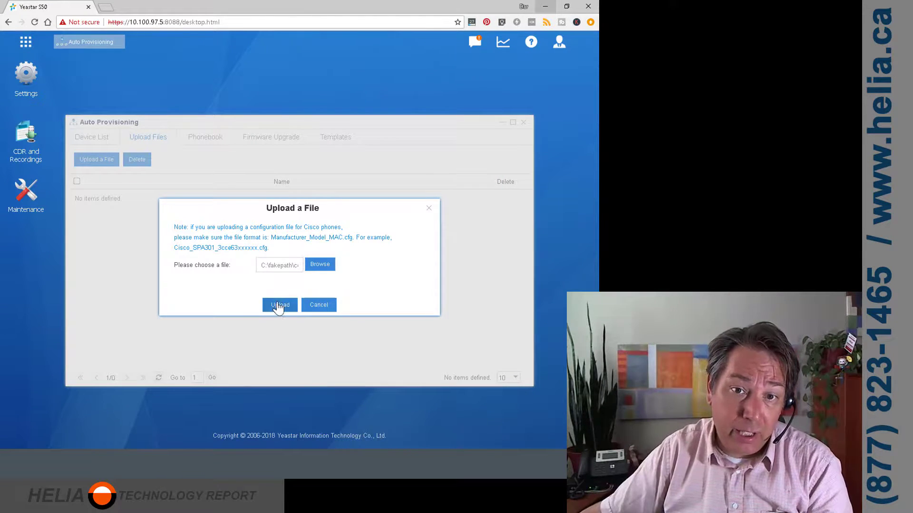
{"action": "left_click", "coordinate": [279, 307]}
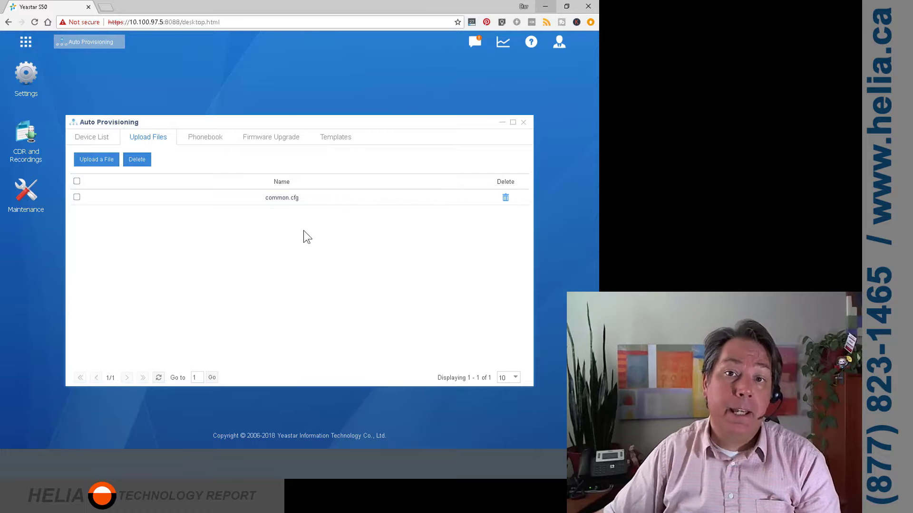
Show the Device List with the SIP-T27G and SIP-W52P phones.
{"action": "left_click", "coordinate": [98, 143]}
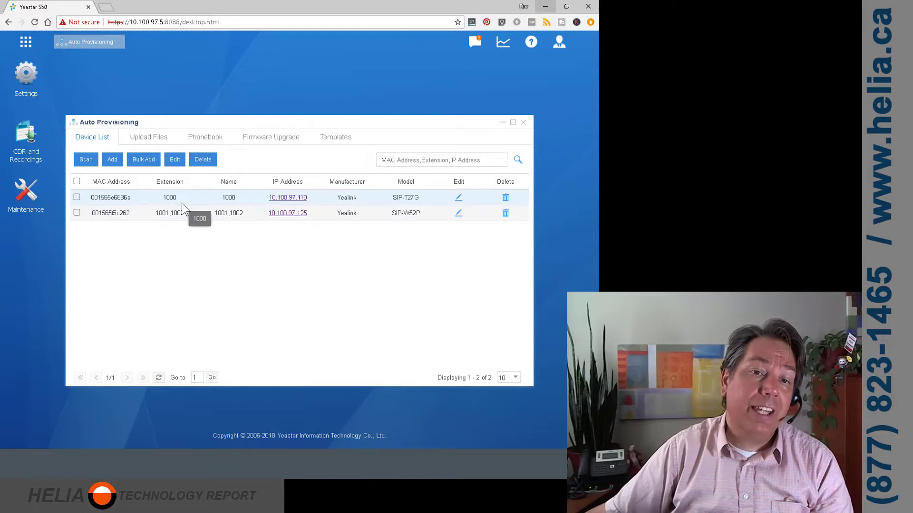